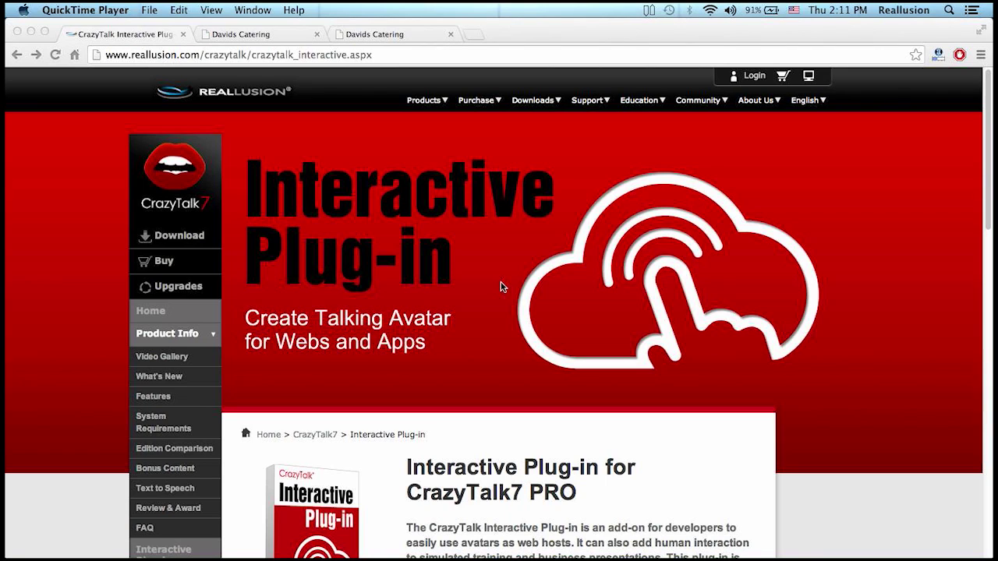
Scroll the Interactive Plug-in for CrazyTalk7 PRO page past Free Download to its Relationship section
{"action": "left_click", "coordinate": [501, 287]}
{"action": "scroll", "coordinate": [501, 285], "scroll_direction": "down", "scroll_amount": 5}
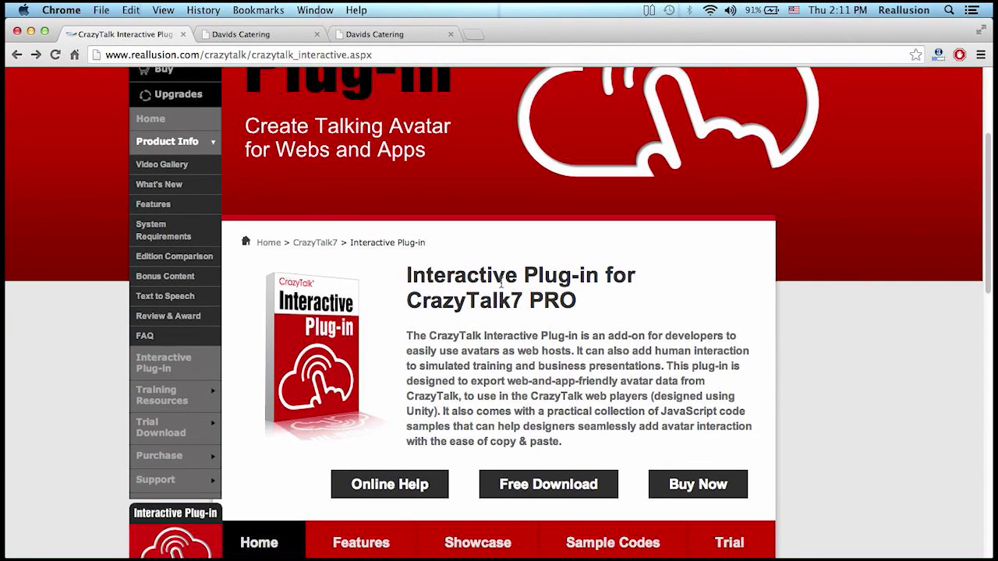
{"action": "scroll", "coordinate": [501, 284], "scroll_direction": "down", "scroll_amount": 1}
{"action": "scroll", "coordinate": [502, 284], "scroll_direction": "down", "scroll_amount": 1}
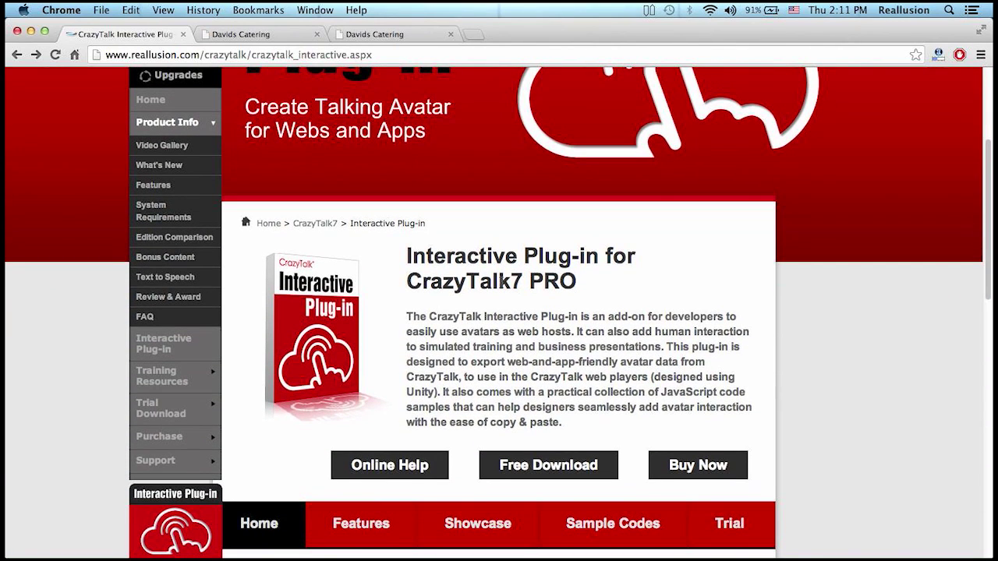
{"action": "scroll", "coordinate": [502, 284], "scroll_direction": "down", "scroll_amount": 1}
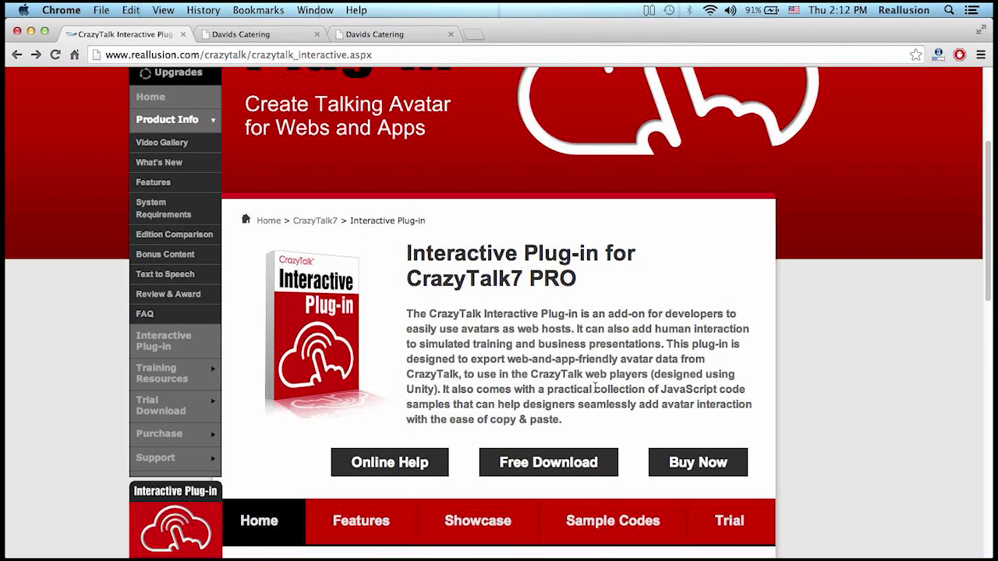
{"action": "scroll", "coordinate": [595, 388], "scroll_direction": "down", "scroll_amount": 5}
{"action": "scroll", "coordinate": [595, 388], "scroll_direction": "up", "scroll_amount": 1}
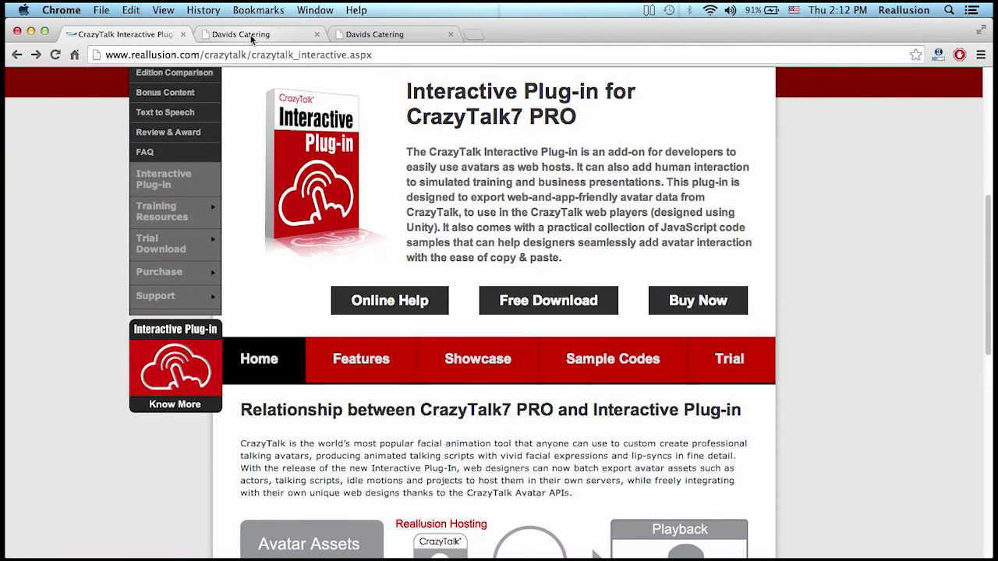
{"action": "left_click", "coordinate": [250, 37]}
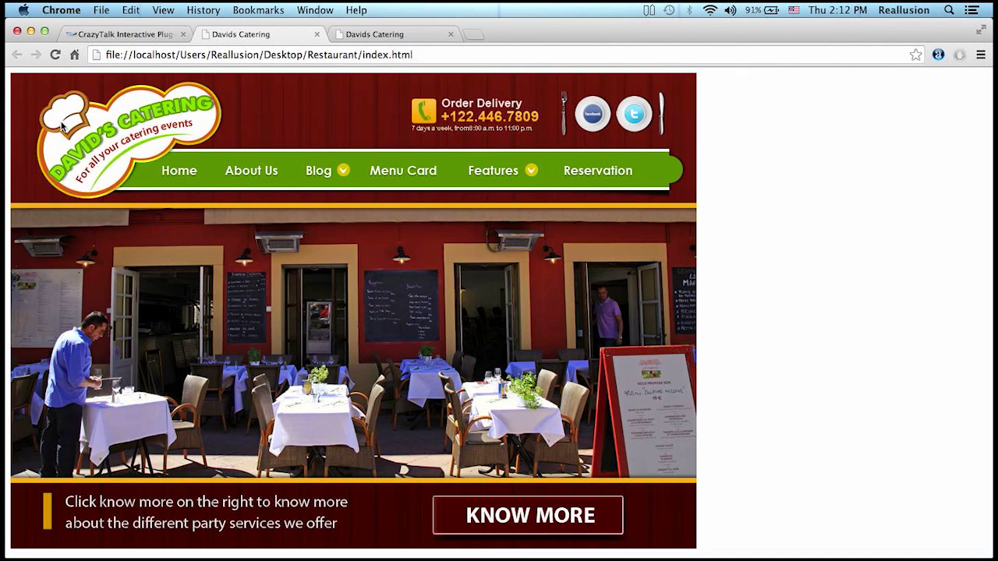
Reload the Davids Catering avatar demo, play KNOW MORE, and view then close the Book Now price list
{"action": "left_click", "coordinate": [363, 35]}
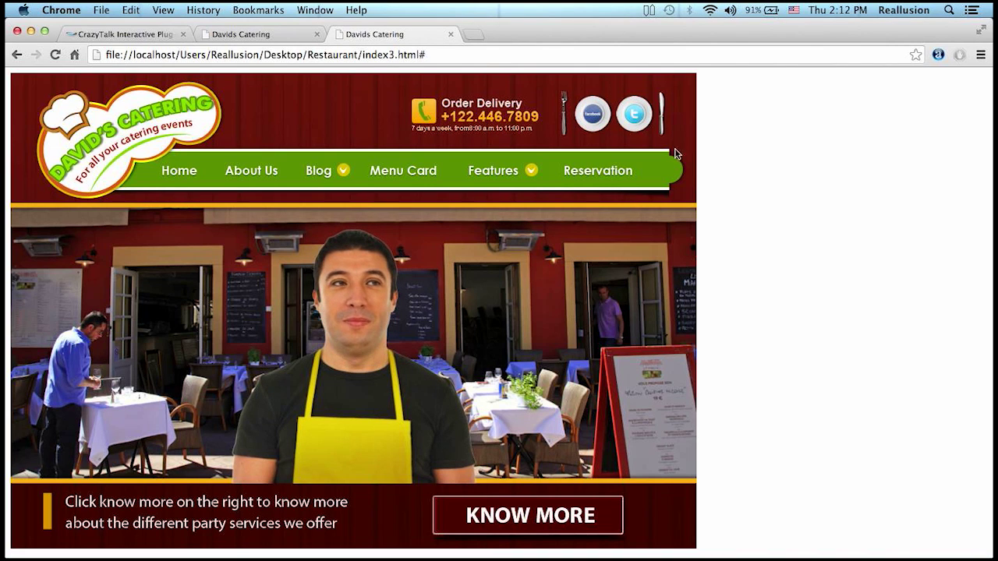
{"action": "left_click", "coordinate": [56, 54]}
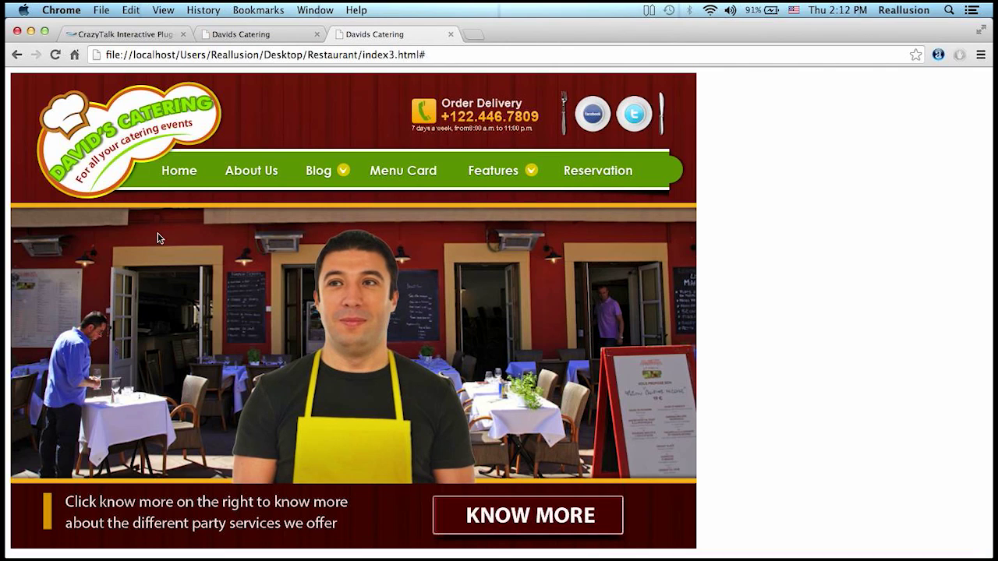
{"action": "left_click", "coordinate": [530, 515]}
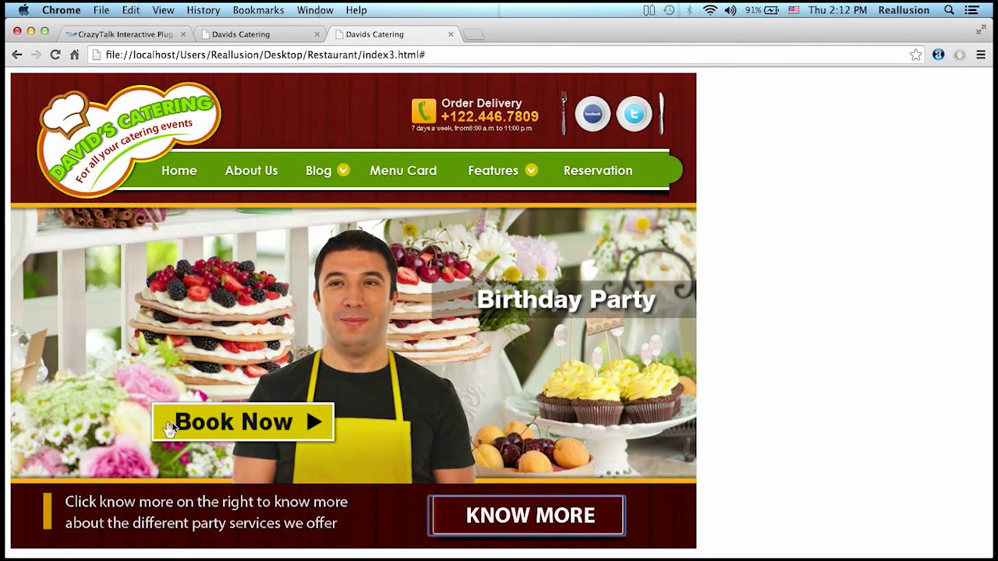
{"action": "left_click", "coordinate": [261, 425]}
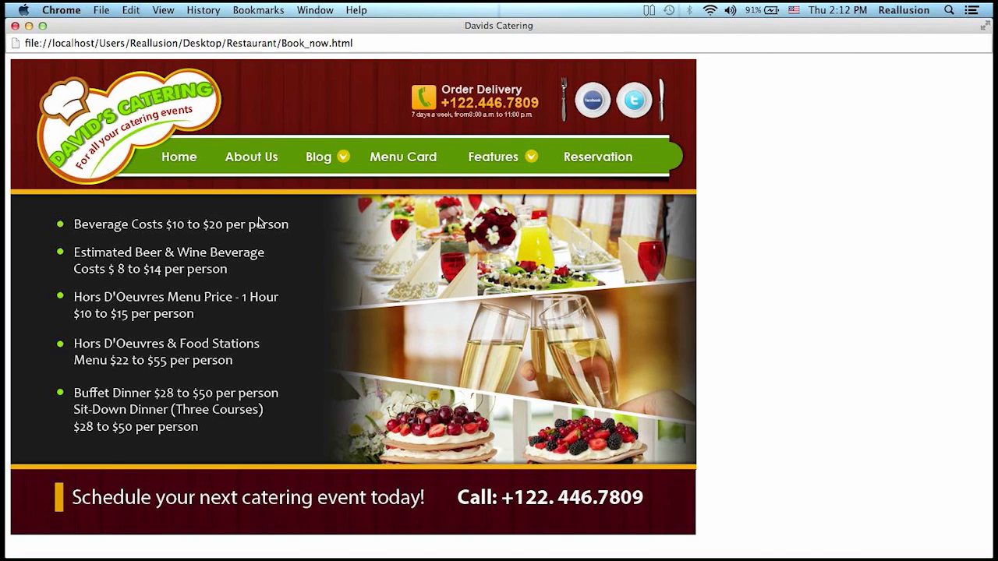
{"action": "left_click", "coordinate": [14, 27]}
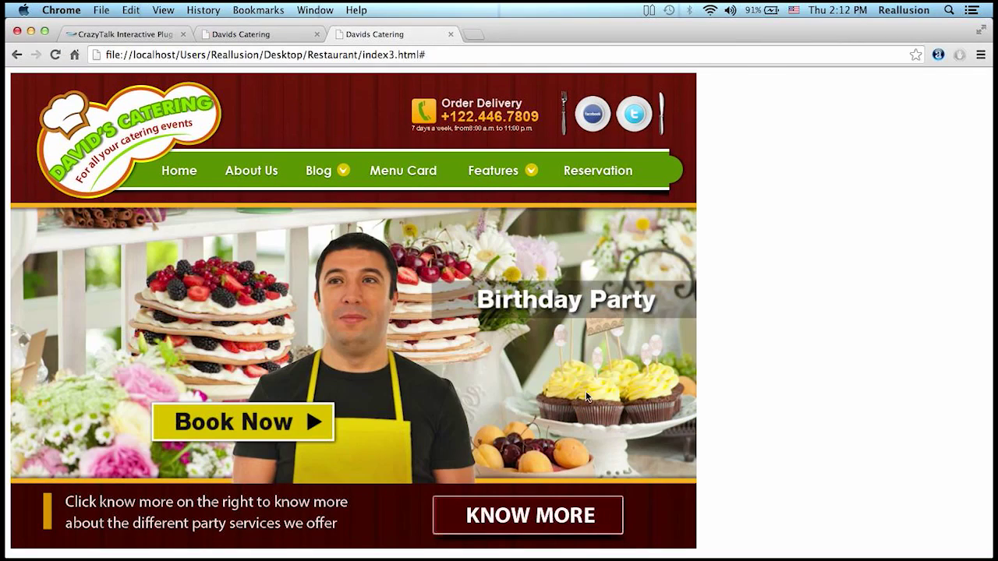
Open the Interactive Plug-in Showcase page and scroll to its Commercial Scenario samples
{"action": "left_click", "coordinate": [121, 34]}
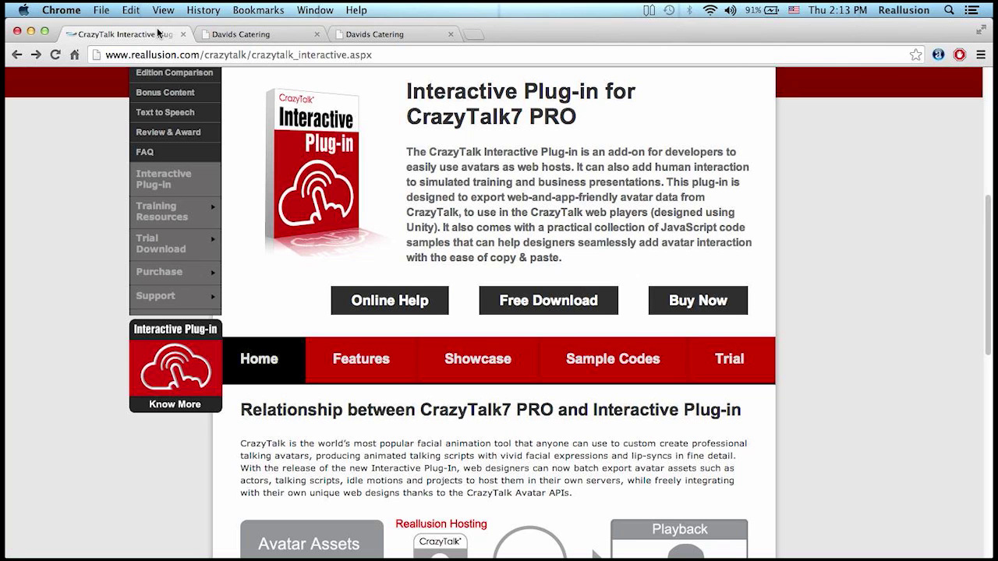
{"action": "scroll", "coordinate": [877, 246], "scroll_direction": "up", "scroll_amount": 3}
{"action": "left_click", "coordinate": [501, 470]}
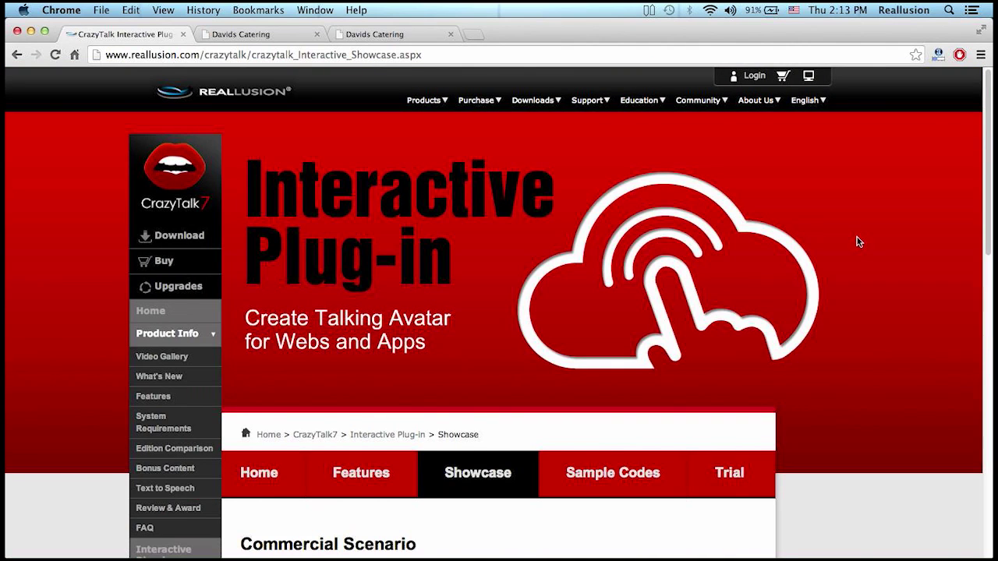
{"action": "scroll", "coordinate": [857, 238], "scroll_direction": "down", "scroll_amount": 5}
{"action": "scroll", "coordinate": [857, 241], "scroll_direction": "down", "scroll_amount": 3}
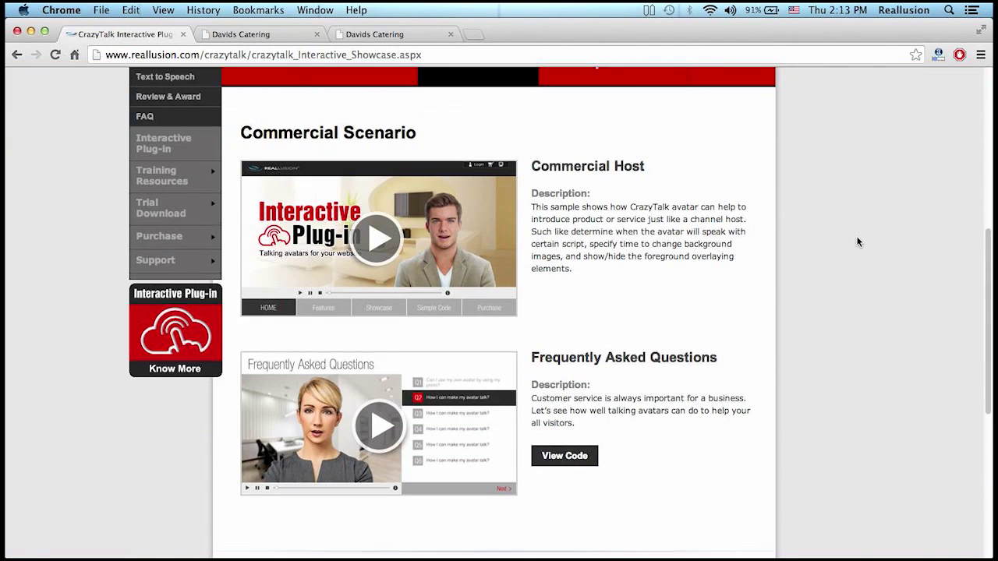
{"action": "scroll", "coordinate": [857, 241], "scroll_direction": "down", "scroll_amount": 6}
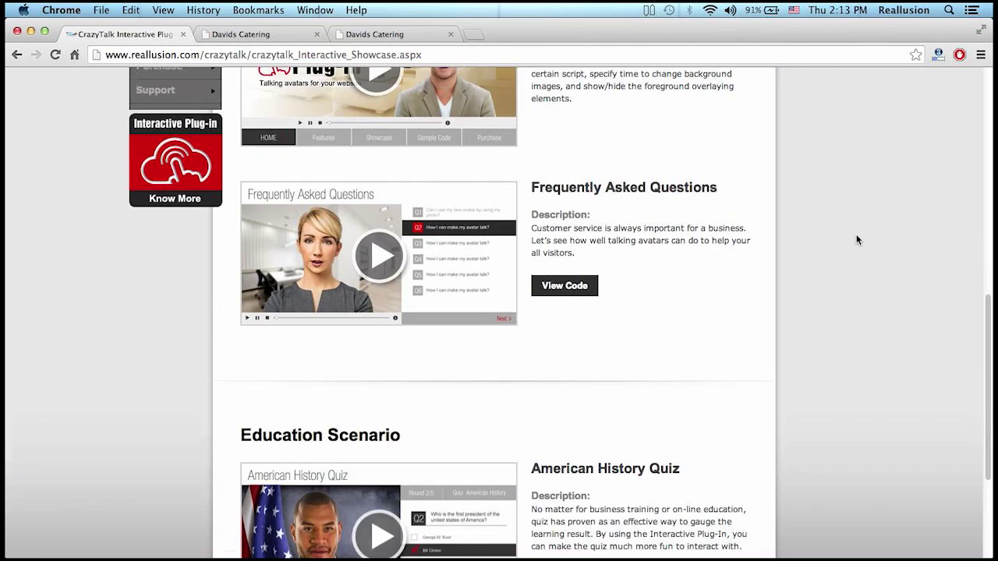
{"action": "scroll", "coordinate": [857, 240], "scroll_direction": "up", "scroll_amount": 8}
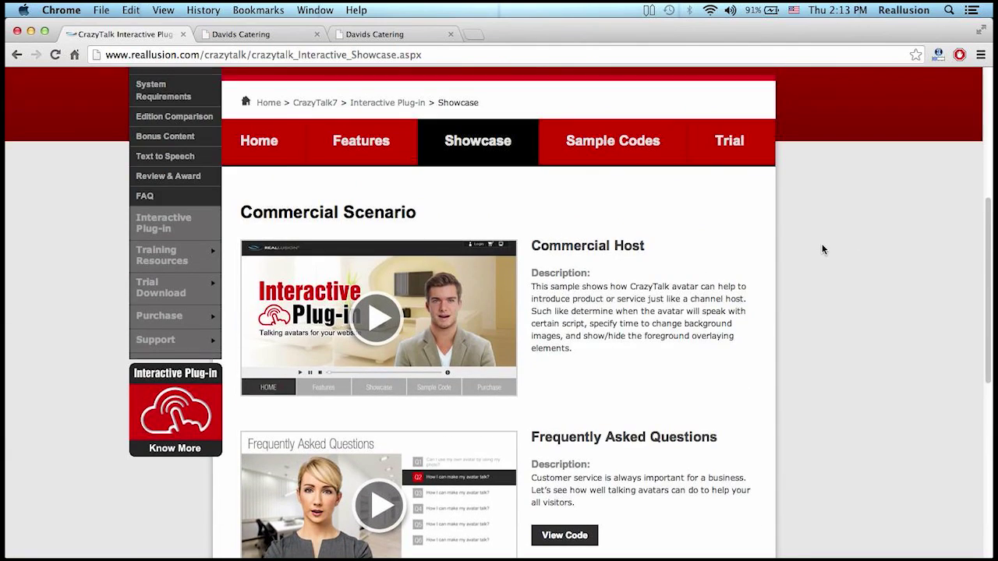
{"action": "scroll", "coordinate": [824, 250], "scroll_direction": "down", "scroll_amount": 1}
{"action": "left_click", "coordinate": [381, 292]}
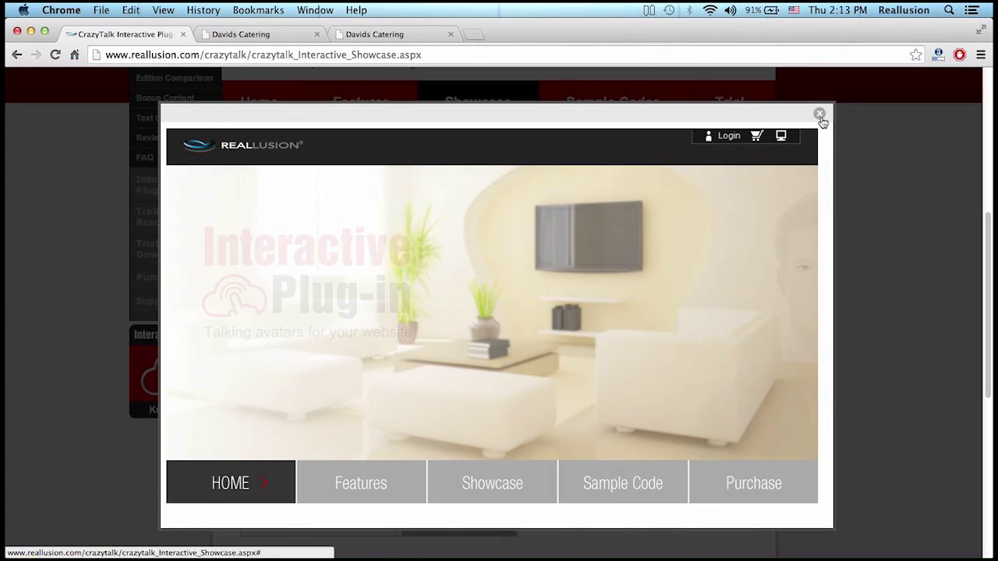
{"action": "left_click", "coordinate": [821, 115]}
{"action": "scroll", "coordinate": [814, 297], "scroll_direction": "down", "scroll_amount": 3}
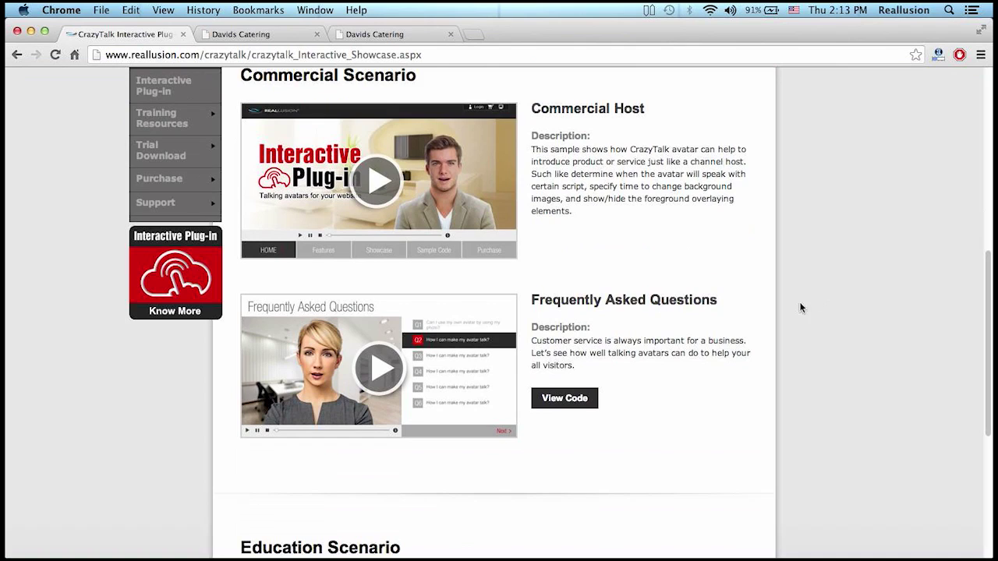
{"action": "left_click", "coordinate": [449, 341]}
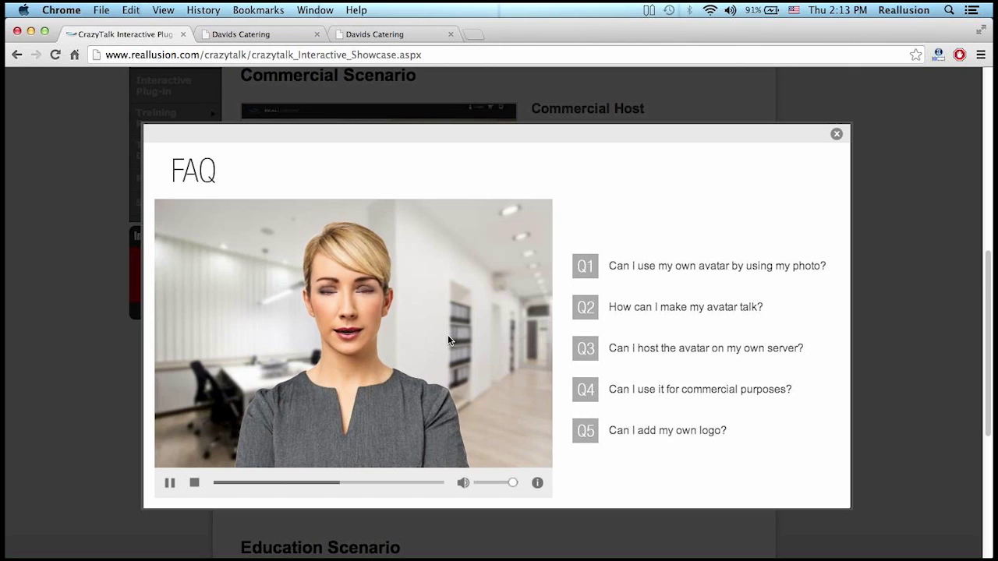
{"action": "left_click", "coordinate": [607, 303]}
{"action": "left_click", "coordinate": [674, 273]}
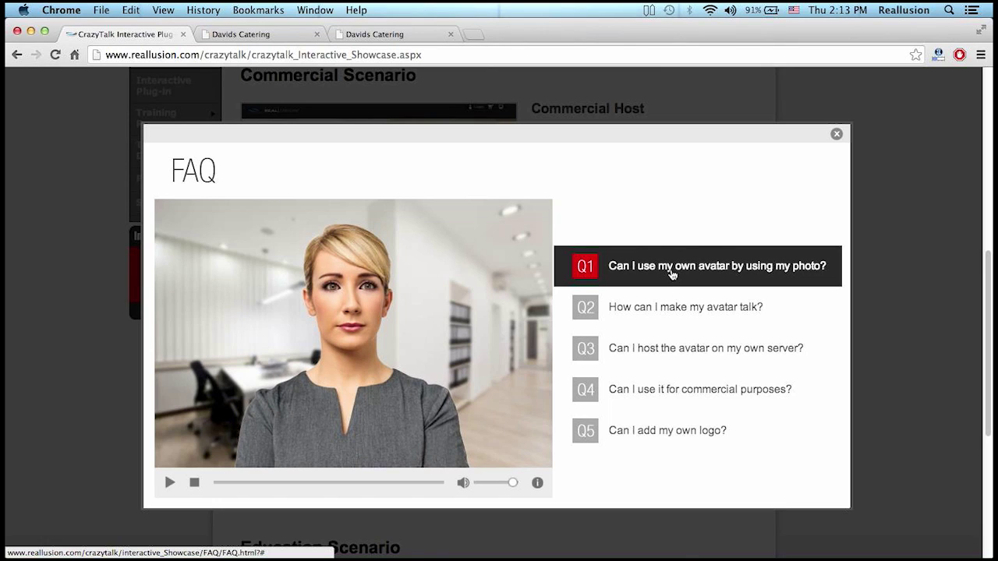
{"action": "scroll", "coordinate": [672, 273], "scroll_direction": "down", "scroll_amount": 2}
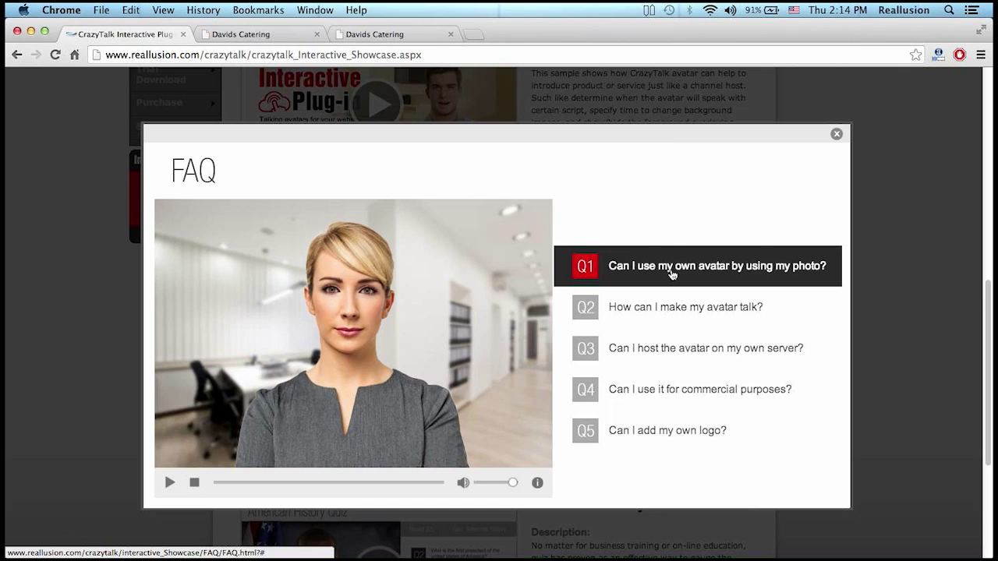
{"action": "left_click", "coordinate": [652, 439]}
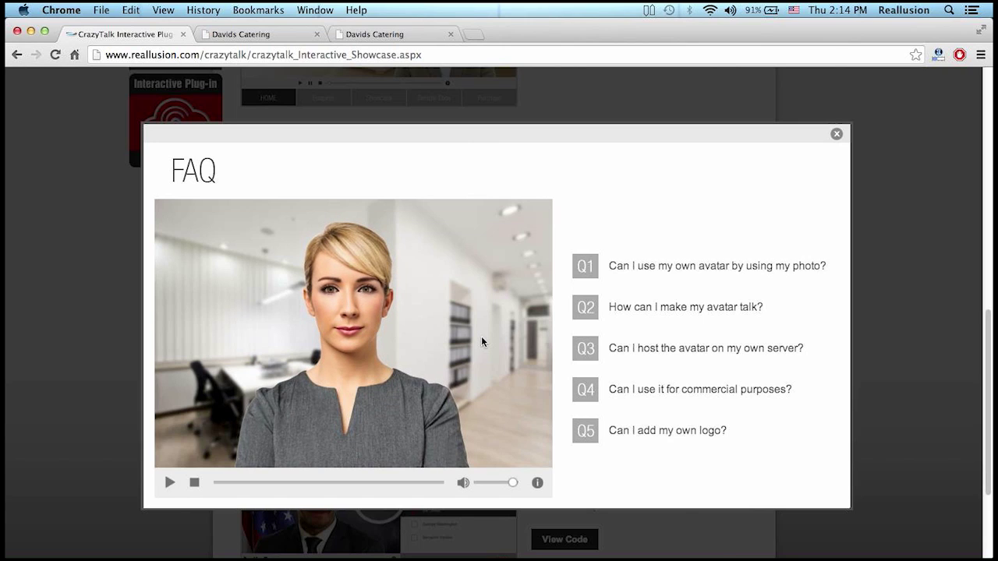
{"action": "left_click", "coordinate": [837, 134]}
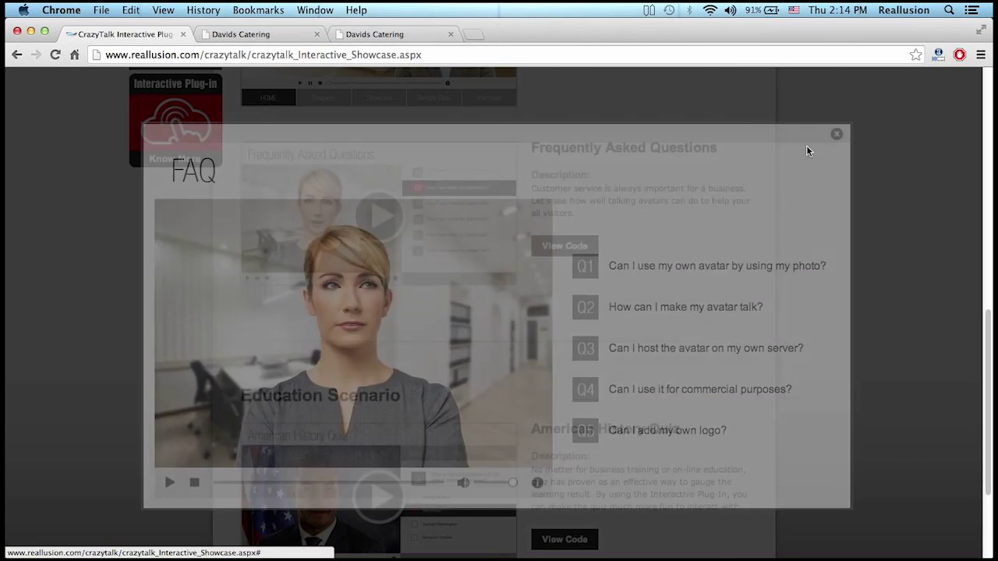
{"action": "scroll", "coordinate": [759, 191], "scroll_direction": "up", "scroll_amount": 5}
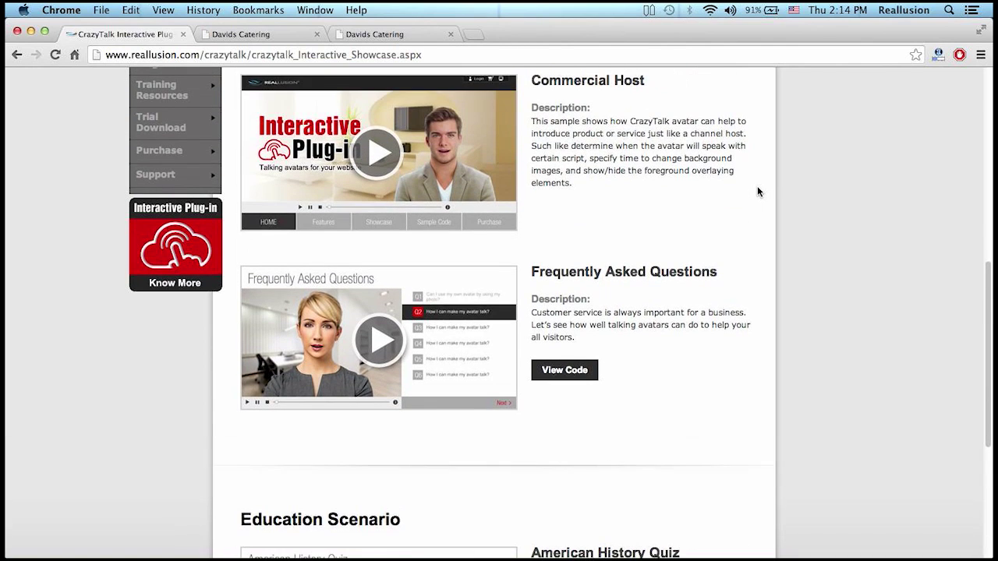
{"action": "scroll", "coordinate": [755, 190], "scroll_direction": "down", "scroll_amount": 10}
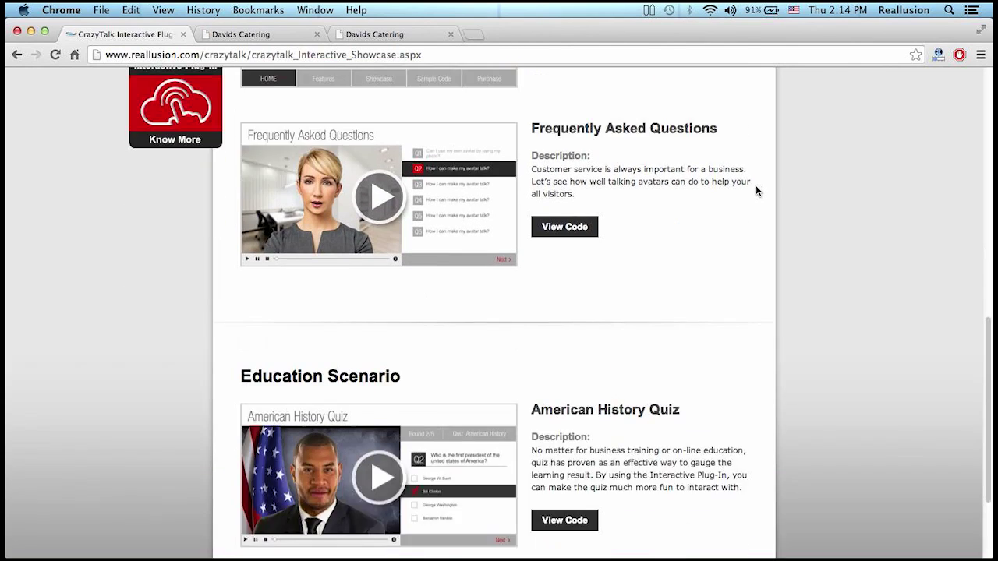
{"action": "left_click", "coordinate": [421, 318]}
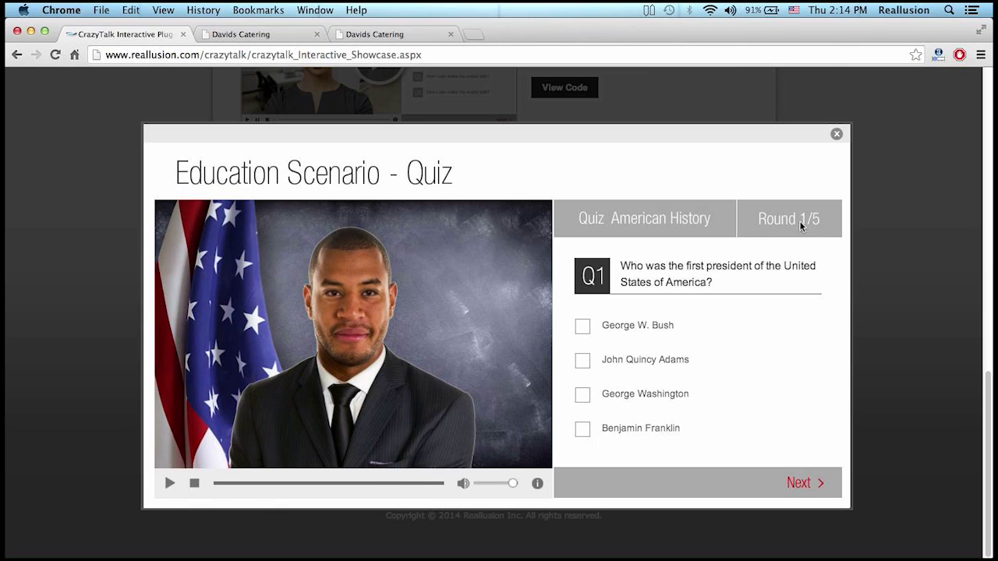
{"action": "left_click", "coordinate": [585, 396]}
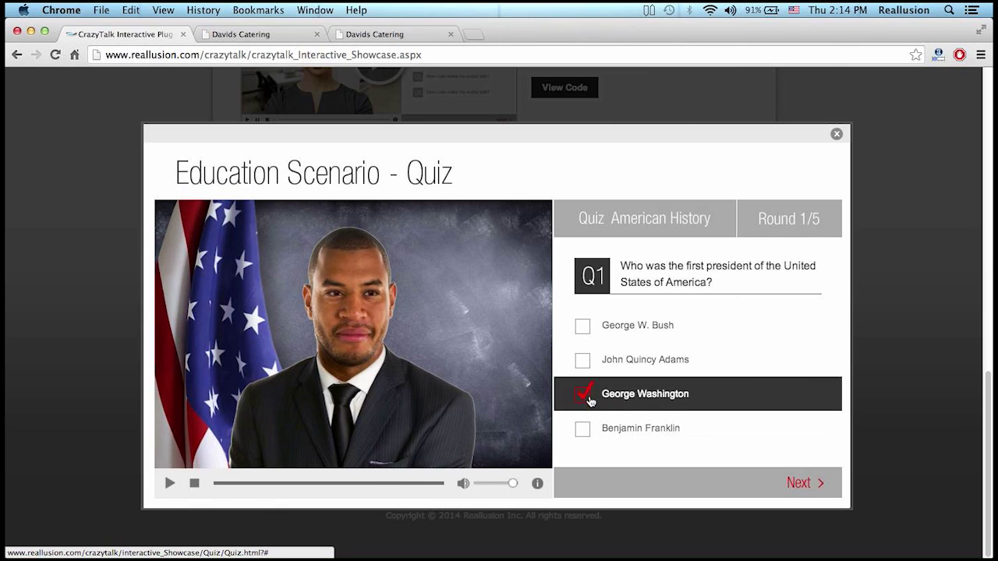
{"action": "left_click", "coordinate": [811, 483]}
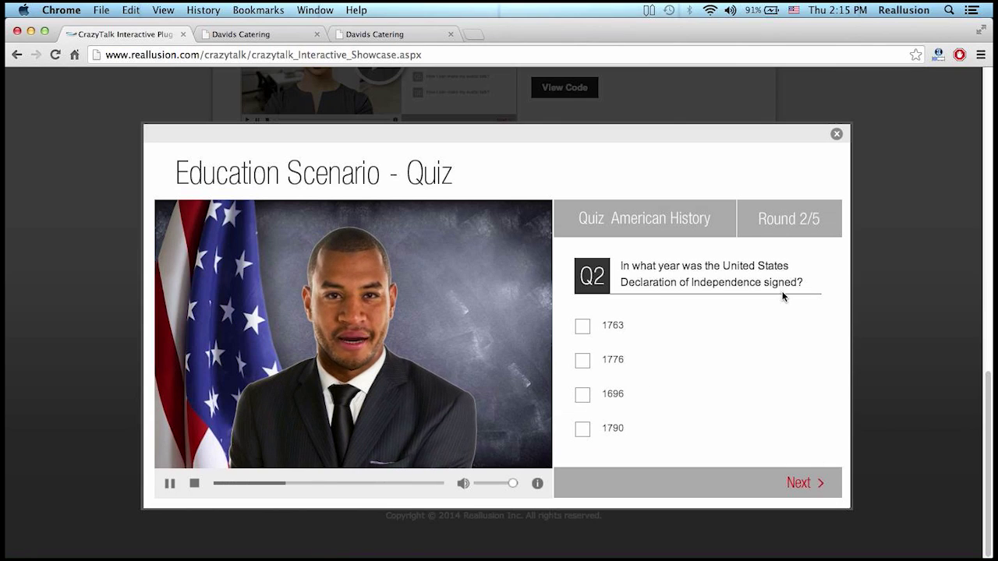
{"action": "left_click", "coordinate": [583, 359]}
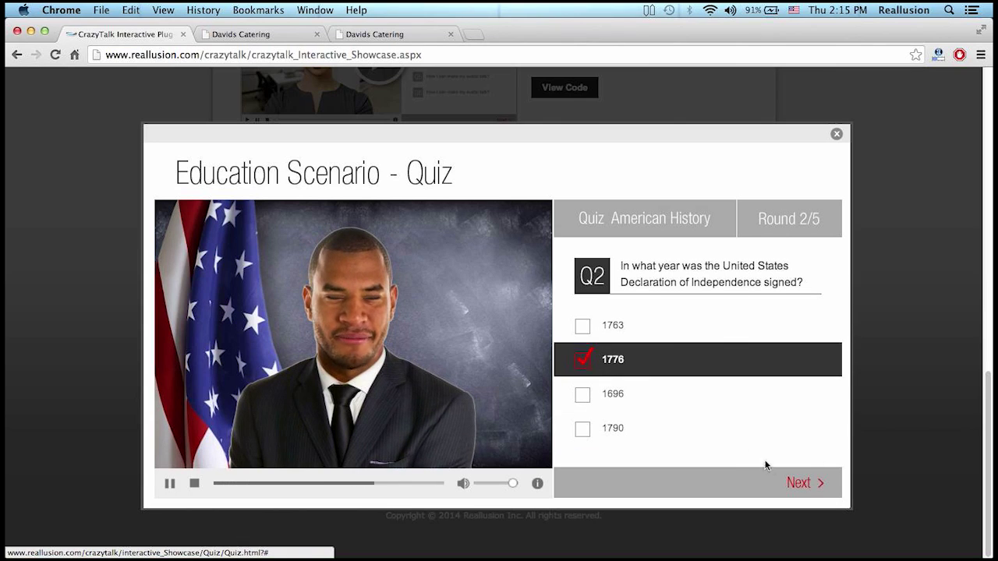
{"action": "left_click", "coordinate": [799, 483]}
{"action": "left_click", "coordinate": [584, 429]}
{"action": "left_click", "coordinate": [630, 373]}
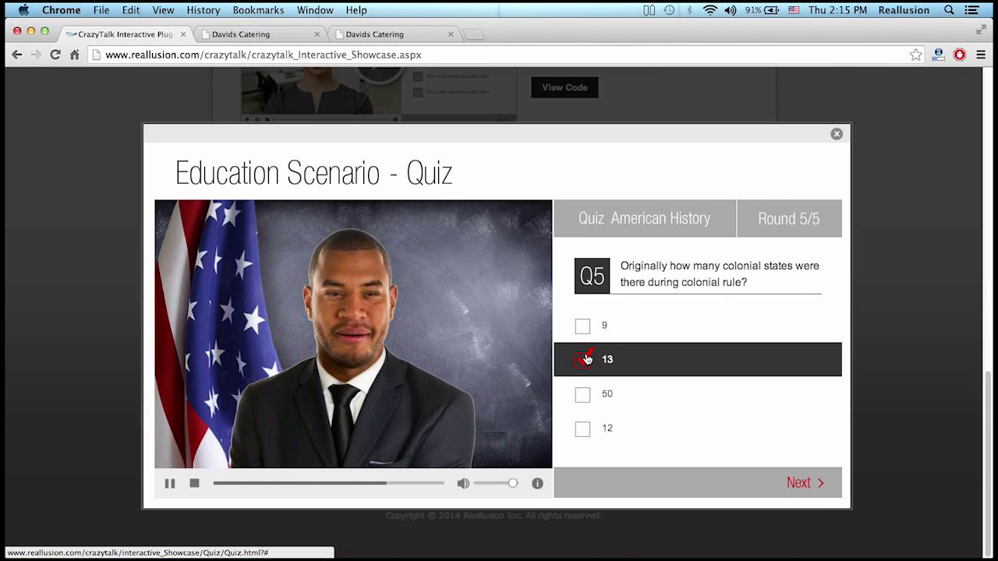
{"action": "left_click", "coordinate": [799, 481]}
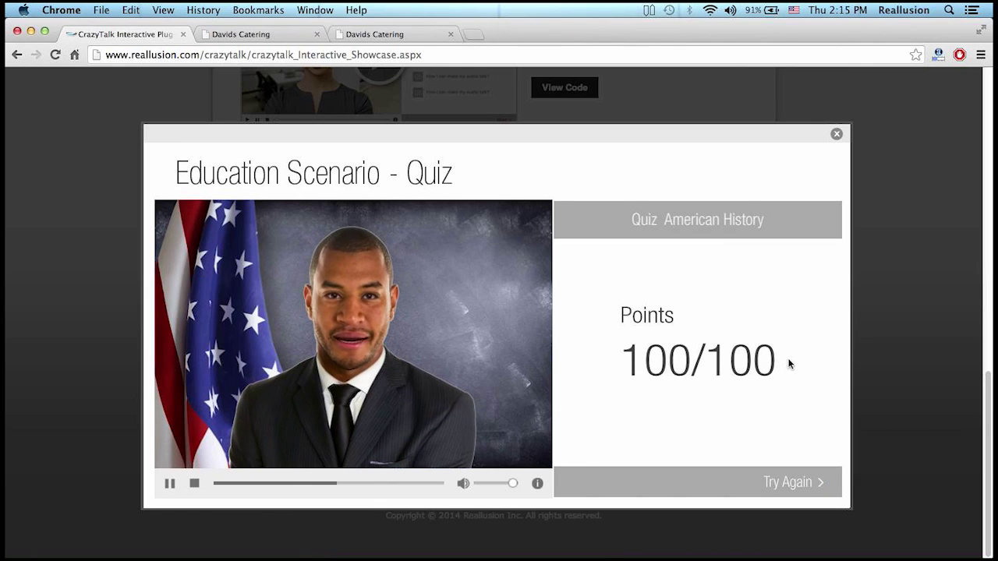
{"action": "left_click", "coordinate": [836, 137]}
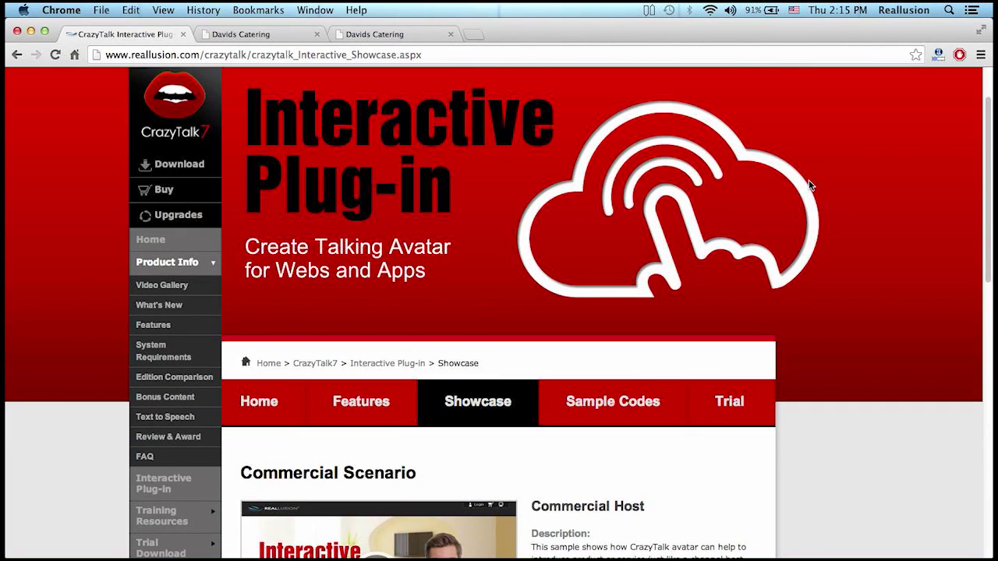
{"action": "scroll", "coordinate": [810, 185], "scroll_direction": "up", "scroll_amount": 1}
Bring ProjectIntro.ct7project forward and show its David latin1 voice, lips and Puppet Clip timeline
{"action": "left_click", "coordinate": [765, 559]}
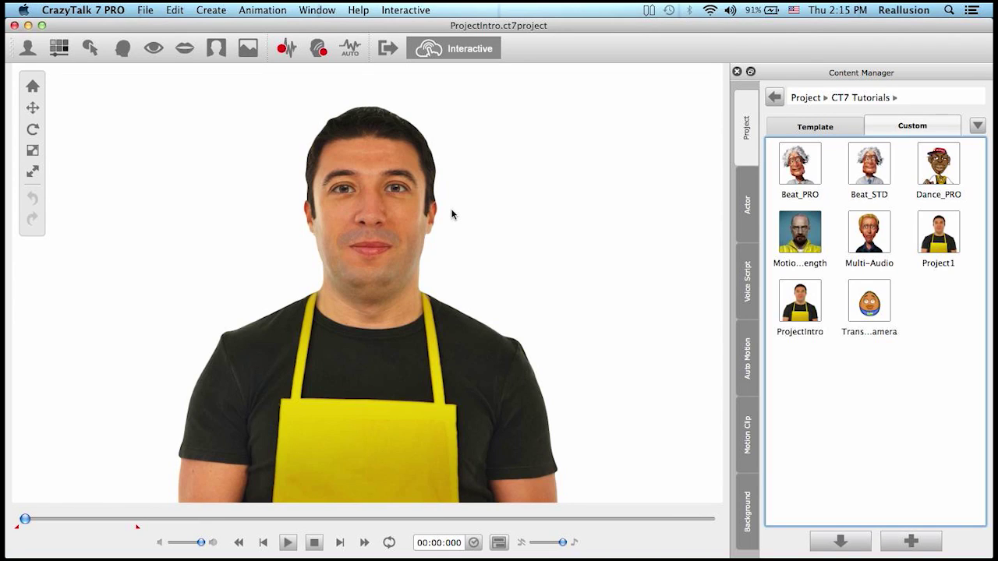
{"action": "left_click", "coordinate": [572, 231]}
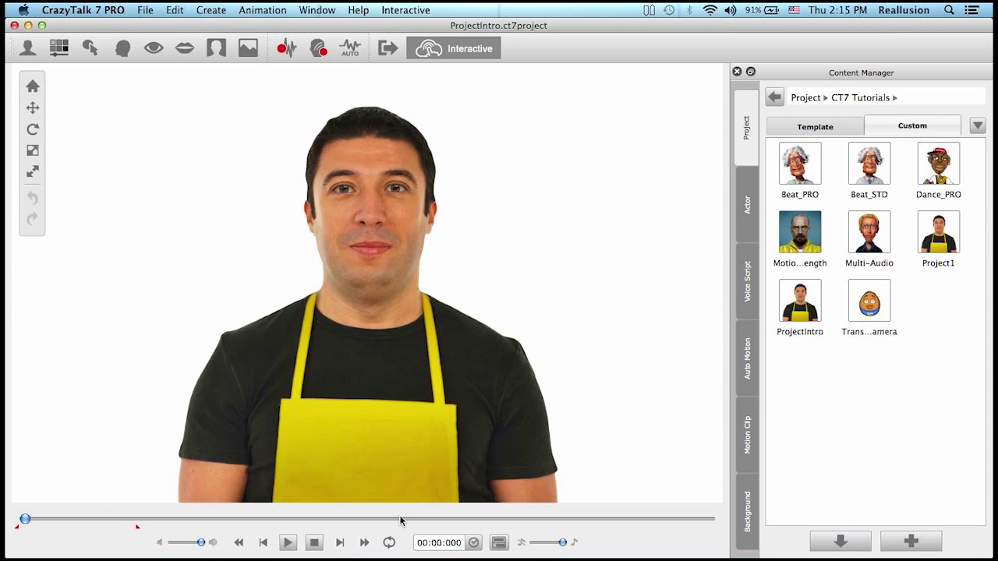
{"action": "left_click", "coordinate": [499, 546]}
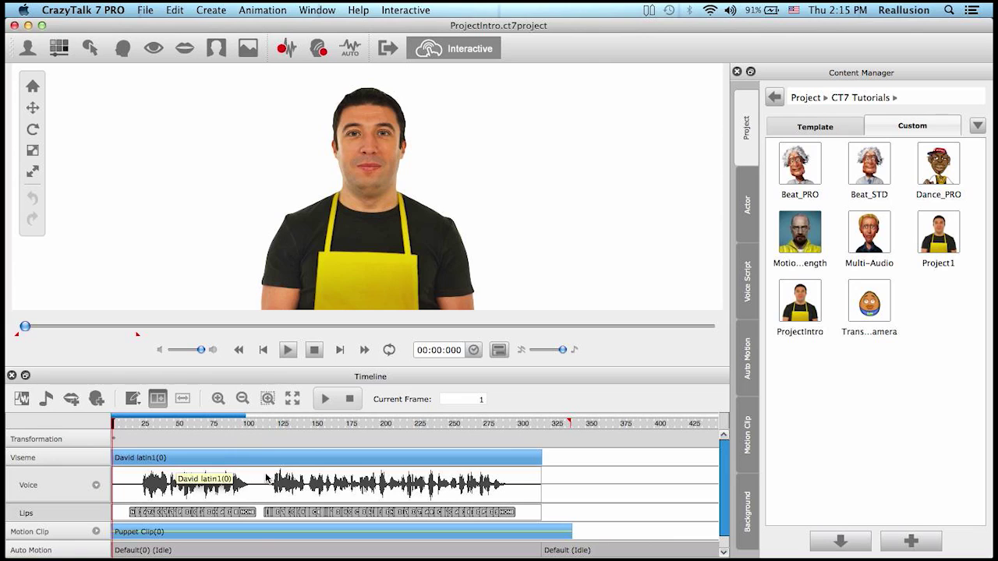
Export ProjectIntro as interactive web assets at High quality, replacing the existing index.html
{"action": "left_click", "coordinate": [12, 375]}
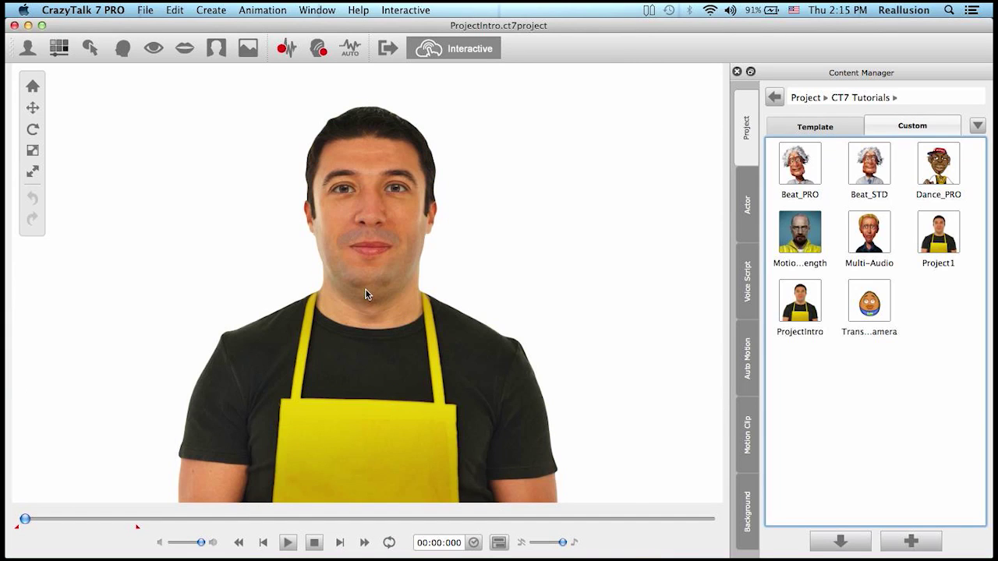
{"action": "left_click", "coordinate": [469, 55]}
{"action": "left_click_drag", "start_coordinate": [470, 62], "coordinate": [716, 37]}
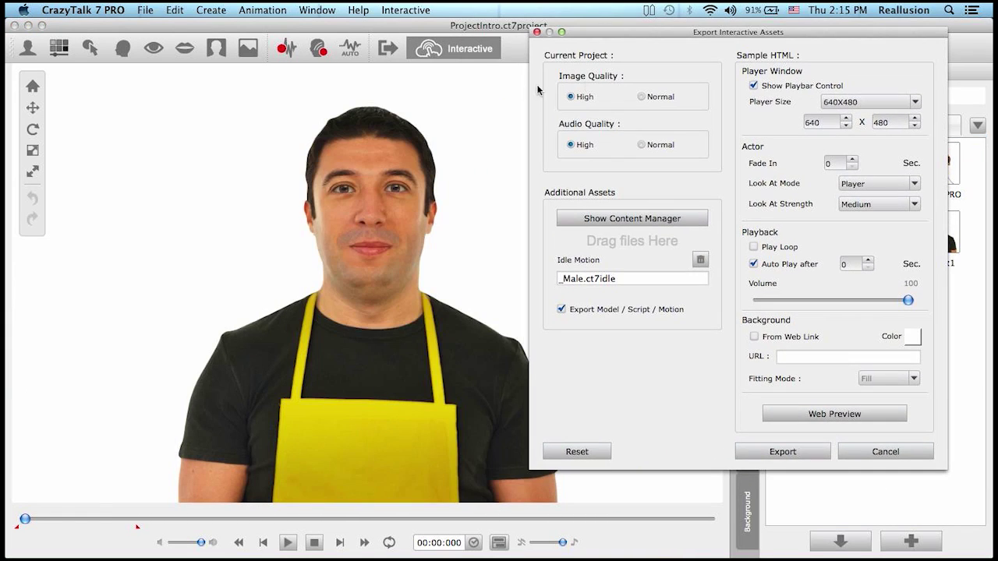
{"action": "left_click", "coordinate": [805, 451]}
{"action": "left_click", "coordinate": [805, 406]}
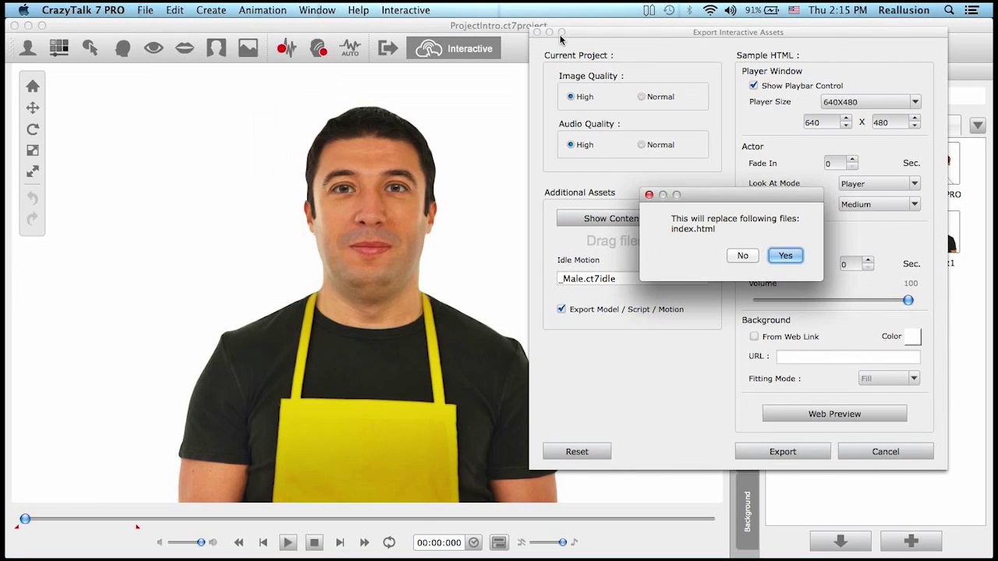
{"action": "left_click", "coordinate": [783, 255]}
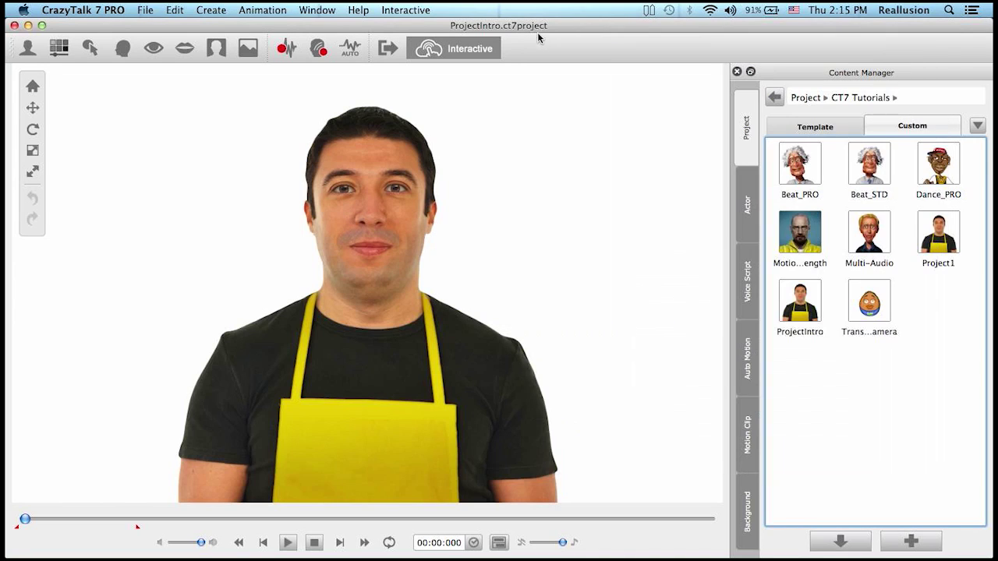
{"action": "left_click", "coordinate": [538, 32]}
Open the Reallusion Sample Codes page, briefly checking the two Davids Catering tabs
{"action": "left_click", "coordinate": [443, 555]}
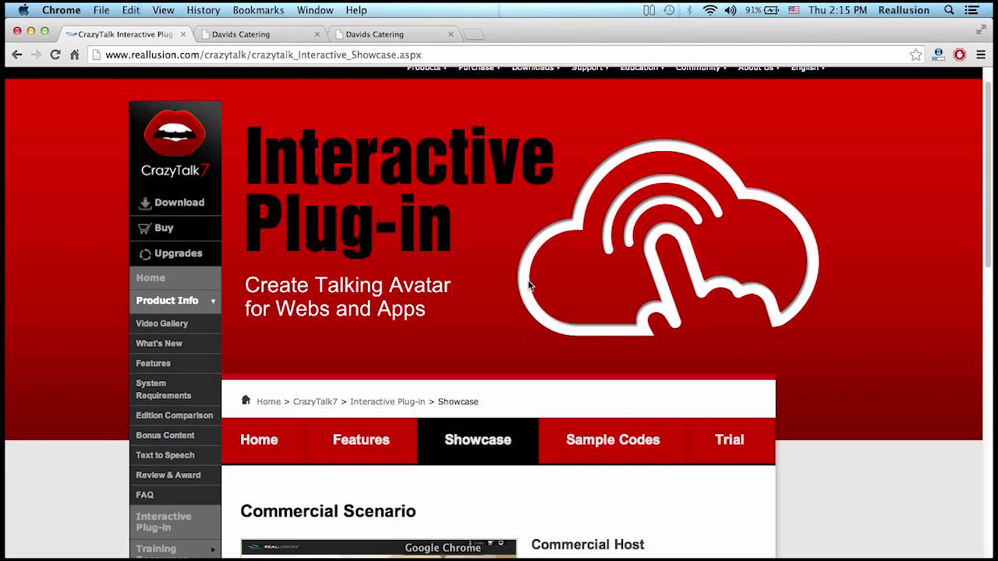
{"action": "scroll", "coordinate": [639, 417], "scroll_direction": "up", "scroll_amount": 1}
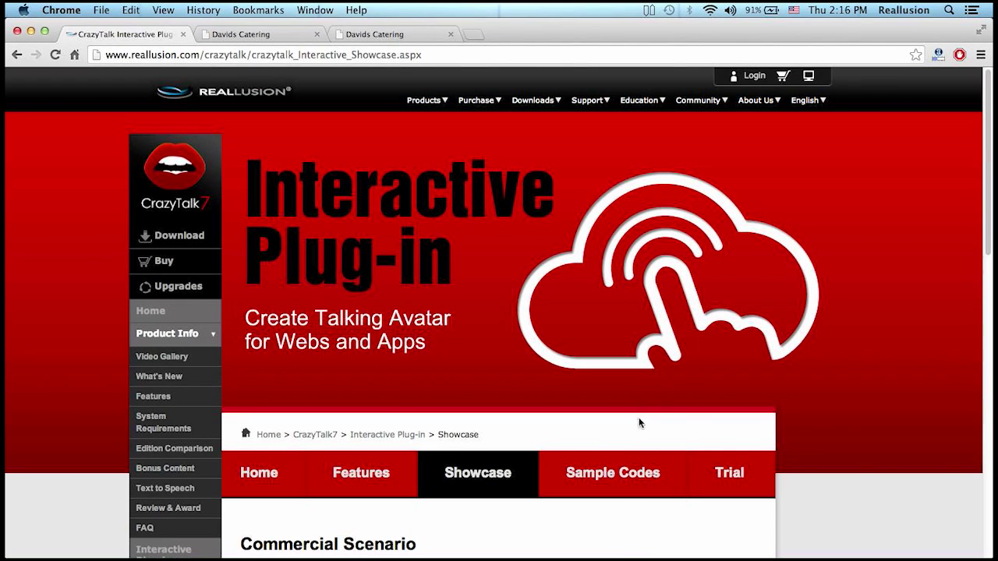
{"action": "left_click", "coordinate": [630, 476]}
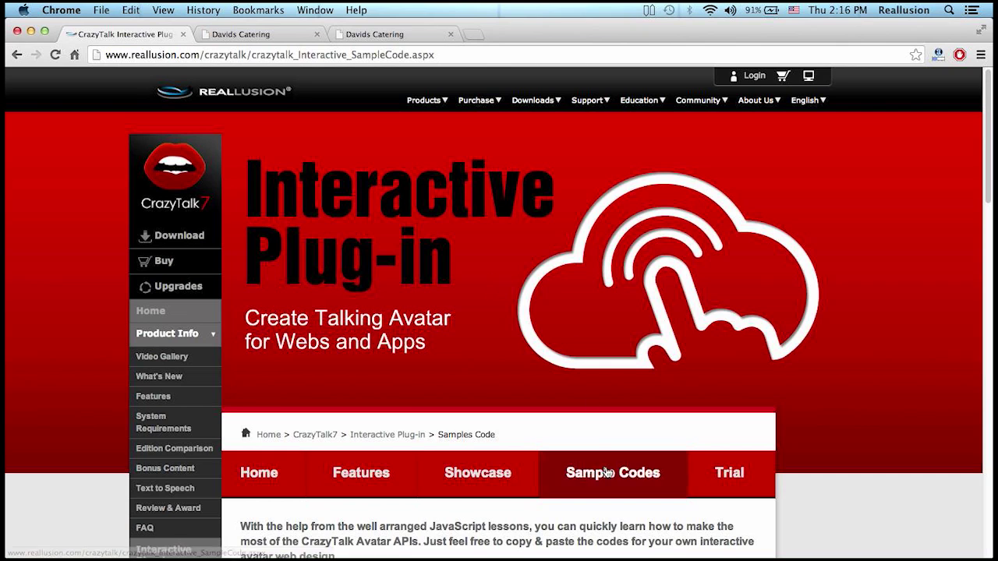
{"action": "scroll", "coordinate": [625, 411], "scroll_direction": "down", "scroll_amount": 3}
{"action": "scroll", "coordinate": [624, 411], "scroll_direction": "down", "scroll_amount": 10}
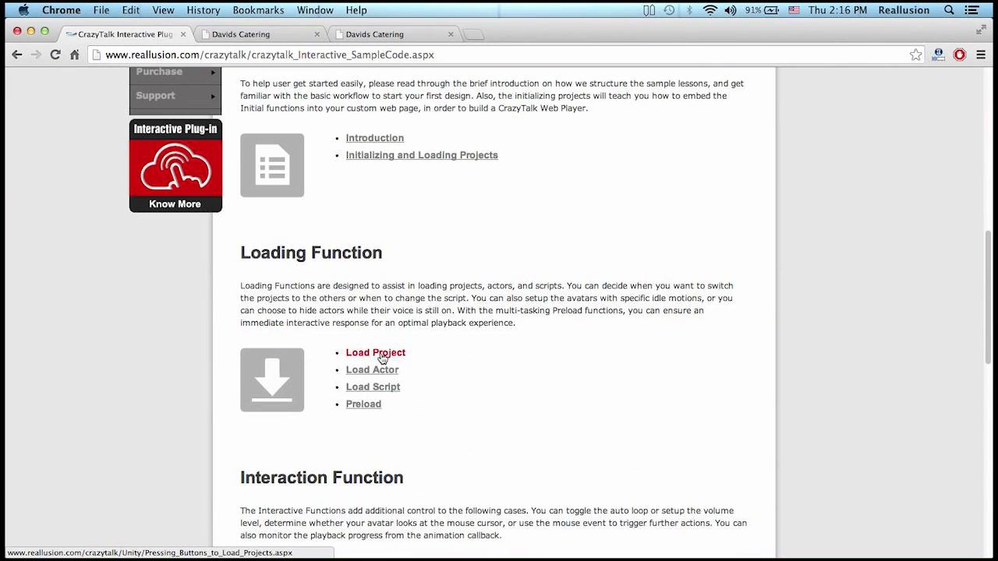
{"action": "left_click", "coordinate": [377, 39]}
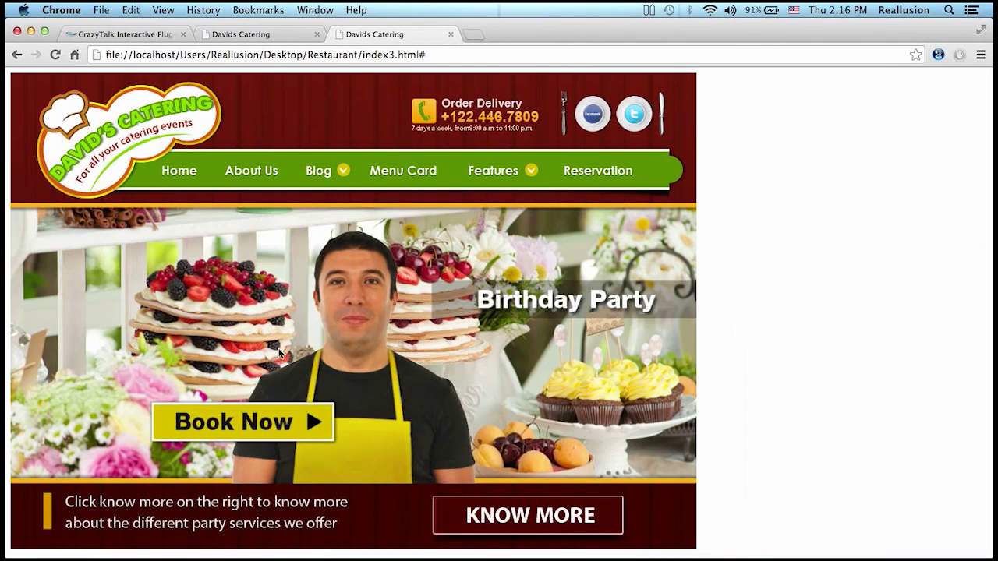
{"action": "left_click", "coordinate": [297, 35]}
{"action": "left_click", "coordinate": [125, 35]}
Copy the Load Project sample script code, then minimize Chrome and CrazyTalk to show the desktop
{"action": "left_click", "coordinate": [377, 353]}
{"action": "scroll", "coordinate": [665, 357], "scroll_direction": "down", "scroll_amount": 2}
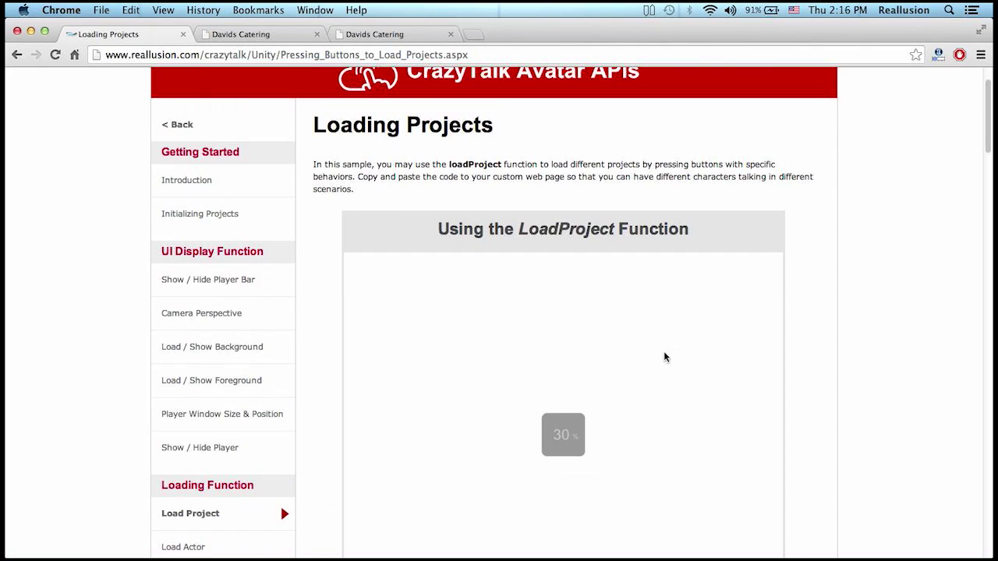
{"action": "scroll", "coordinate": [818, 322], "scroll_direction": "down", "scroll_amount": 2}
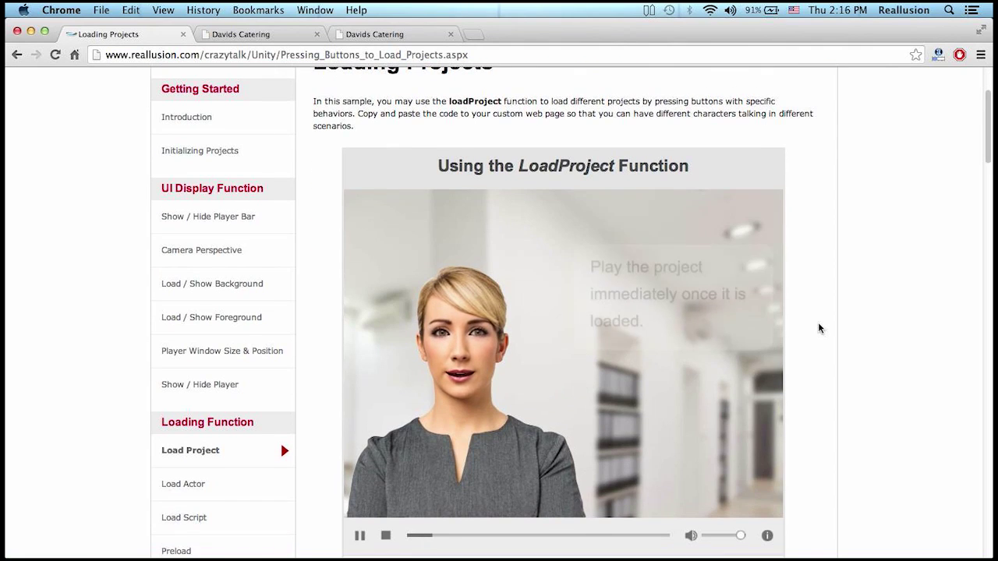
{"action": "scroll", "coordinate": [819, 327], "scroll_direction": "down", "scroll_amount": 1}
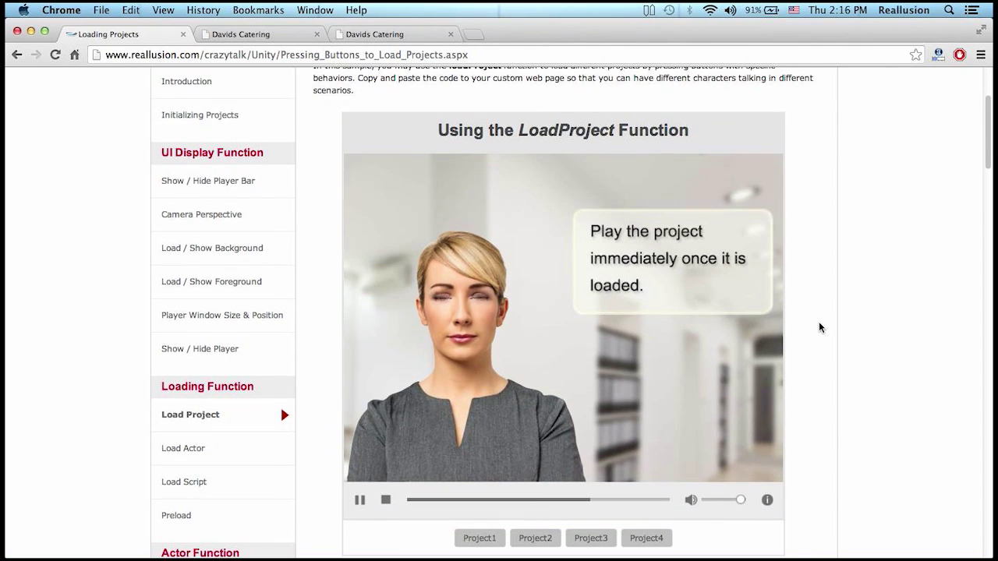
{"action": "scroll", "coordinate": [819, 328], "scroll_direction": "down", "scroll_amount": 10}
{"action": "scroll", "coordinate": [819, 321], "scroll_direction": "down", "scroll_amount": 5}
{"action": "scroll", "coordinate": [818, 321], "scroll_direction": "up", "scroll_amount": 9}
{"action": "scroll", "coordinate": [819, 316], "scroll_direction": "down", "scroll_amount": 13}
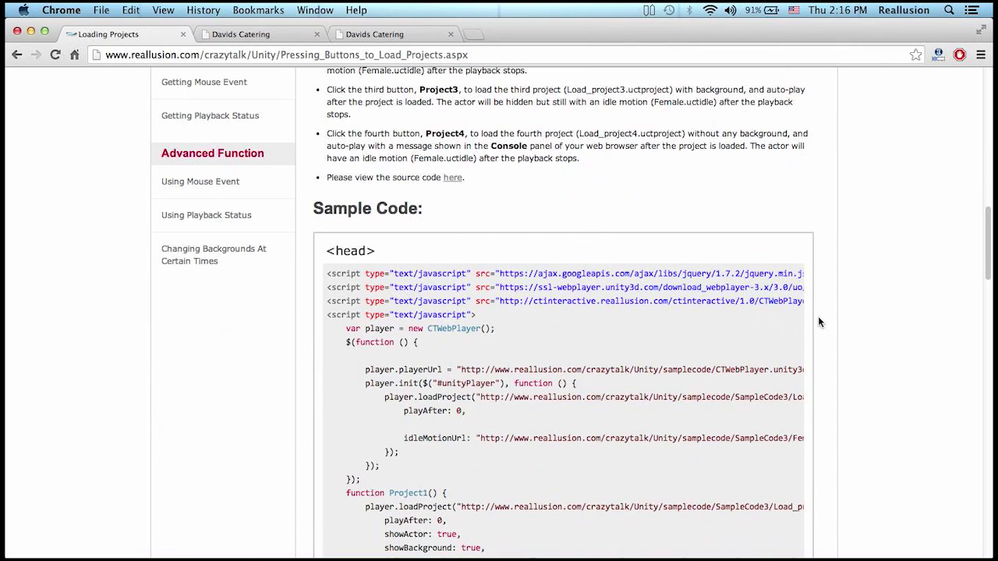
{"action": "left_click_drag", "start_coordinate": [329, 274], "coordinate": [489, 548]}
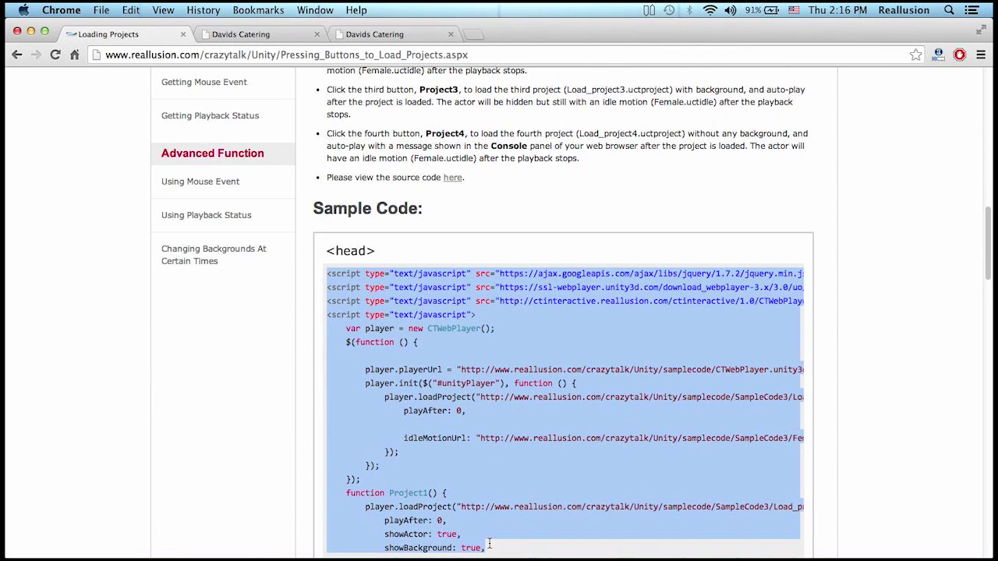
{"action": "right_click", "coordinate": [489, 404]}
{"action": "left_click", "coordinate": [500, 379]}
{"action": "left_click", "coordinate": [32, 32]}
{"action": "left_click", "coordinate": [32, 30]}
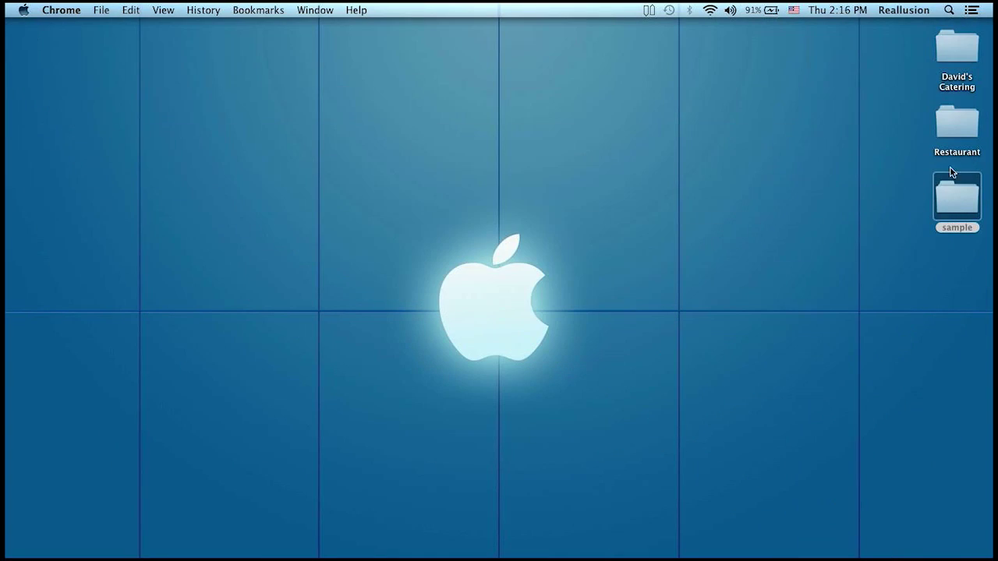
Open the Restaurant folder's index.html in Dreamweaver CS5.5, then bring Chrome's sample code back
{"action": "double_click", "coordinate": [957, 128]}
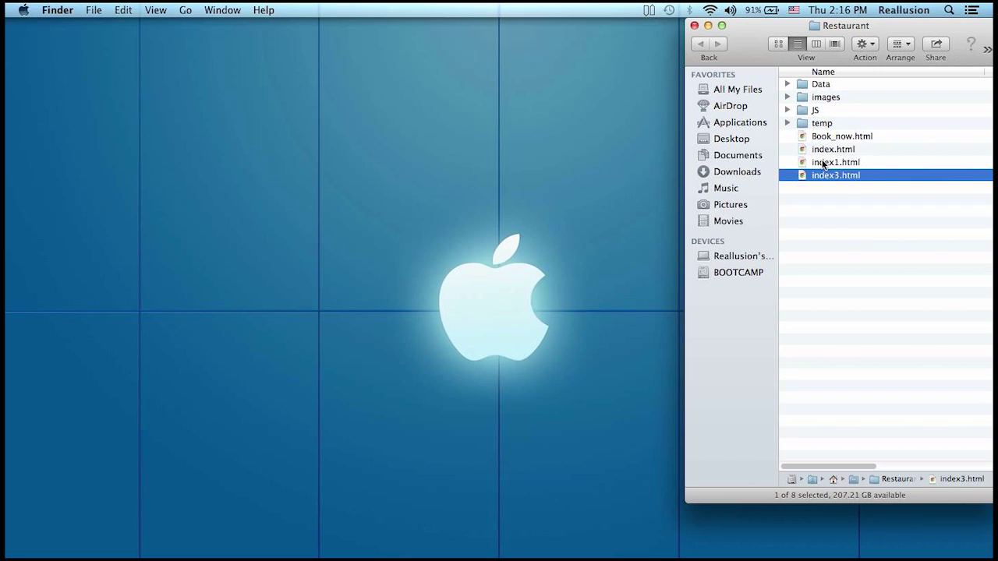
{"action": "right_click", "coordinate": [825, 151]}
{"action": "mouse_move", "coordinate": [866, 170]}
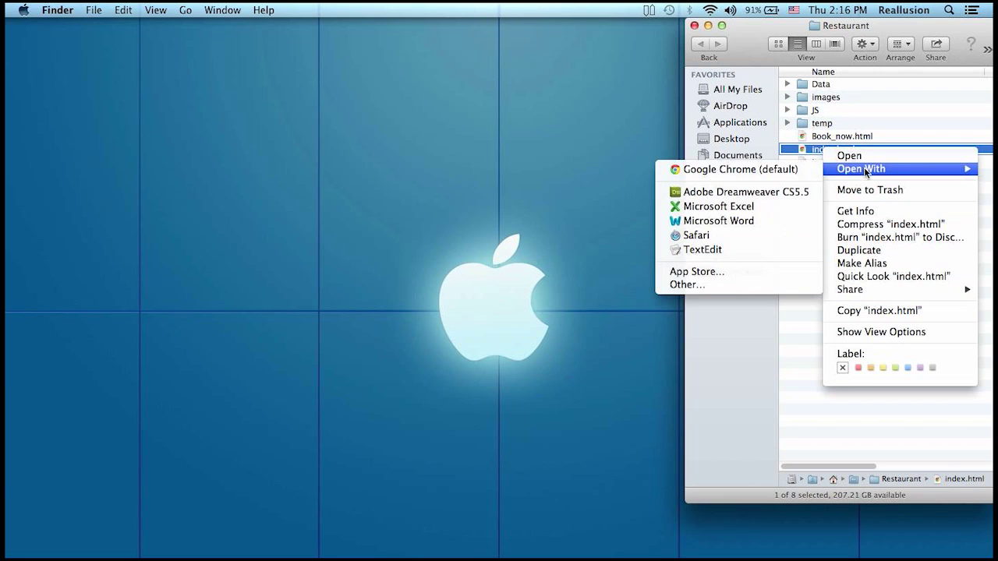
{"action": "left_click", "coordinate": [745, 192]}
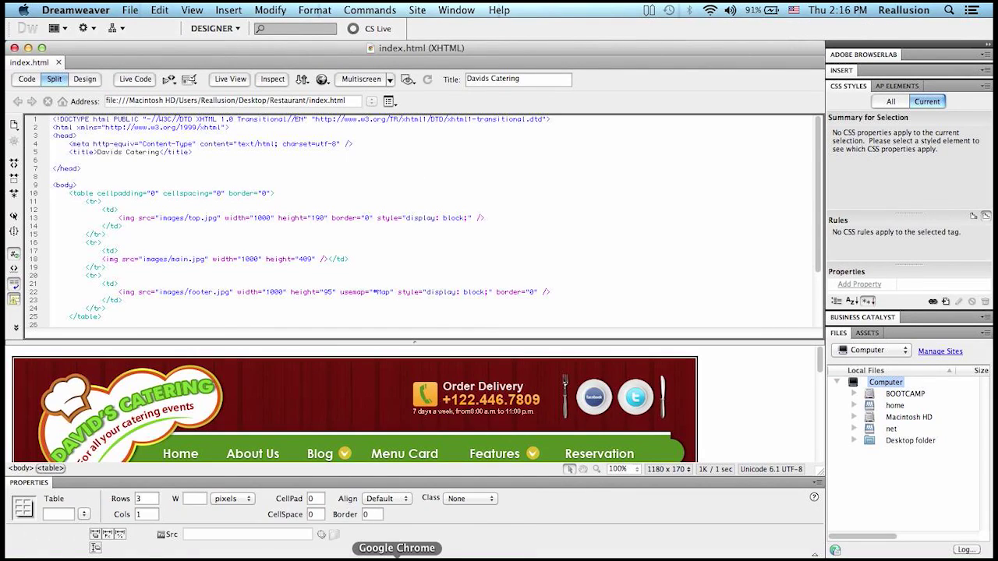
{"action": "left_click", "coordinate": [397, 557]}
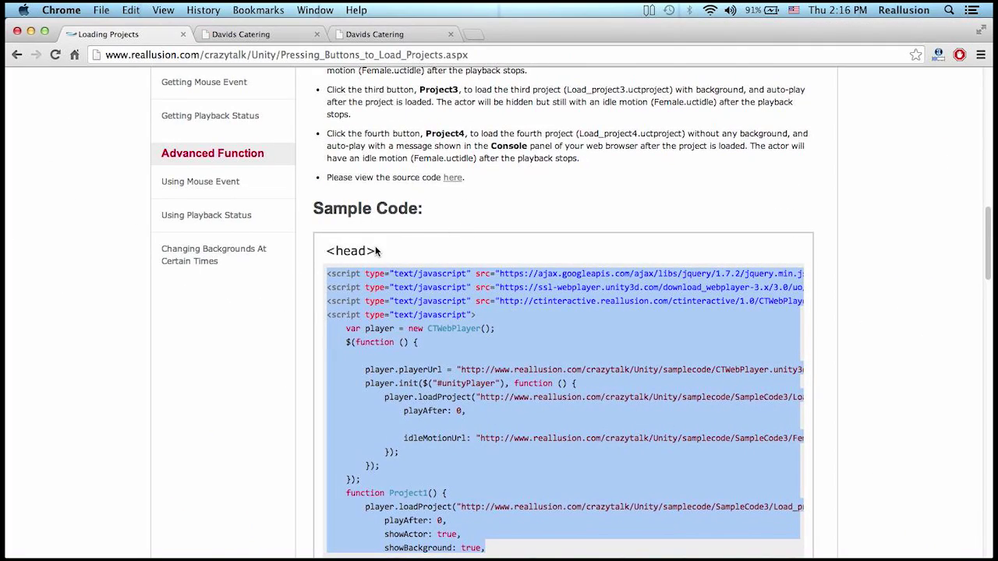
Copy the sample code from the first script tag through the closing brace of the Project1 function
{"action": "scroll", "coordinate": [375, 246], "scroll_direction": "down", "scroll_amount": 3}
{"action": "left_click", "coordinate": [417, 462]}
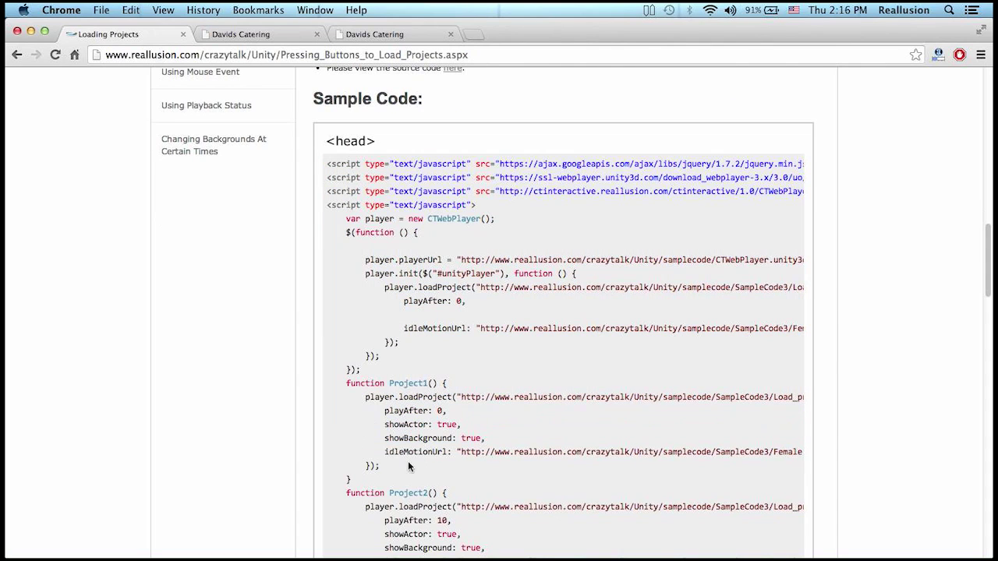
{"action": "left_click_drag", "start_coordinate": [361, 481], "coordinate": [321, 159]}
{"action": "right_click", "coordinate": [385, 175]}
{"action": "left_click", "coordinate": [405, 185]}
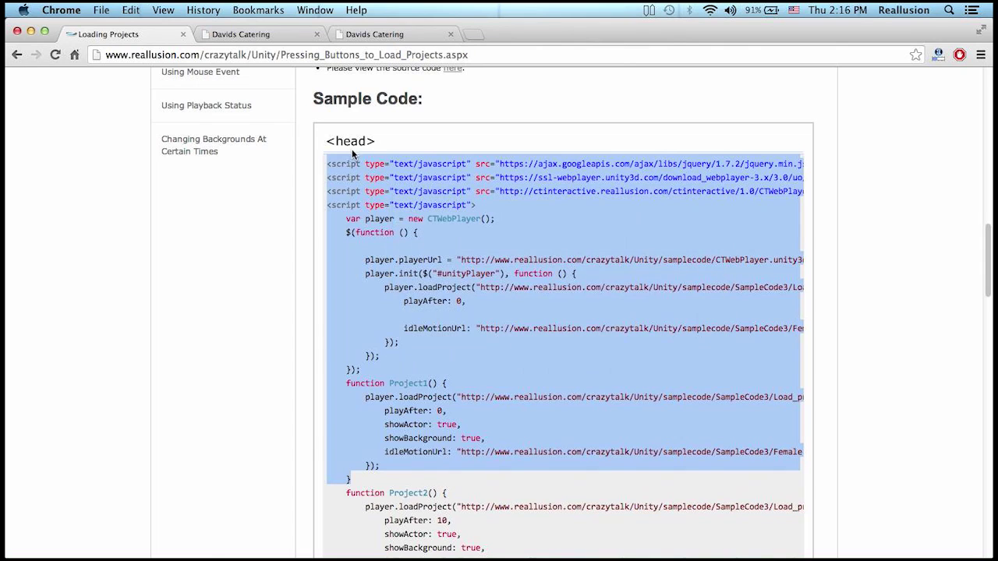
{"action": "scroll", "coordinate": [366, 335], "scroll_direction": "down", "scroll_amount": 10}
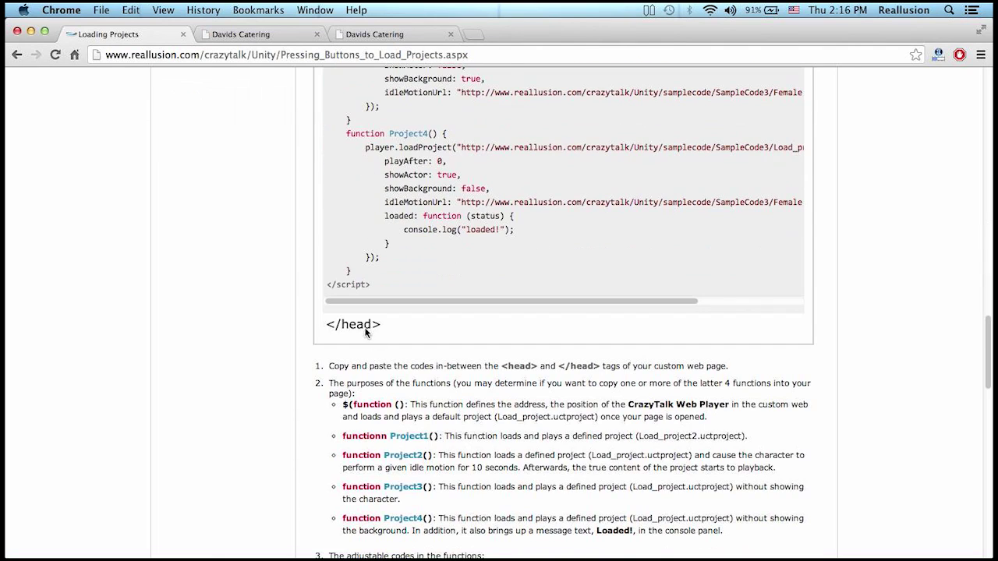
{"action": "left_click", "coordinate": [603, 556]}
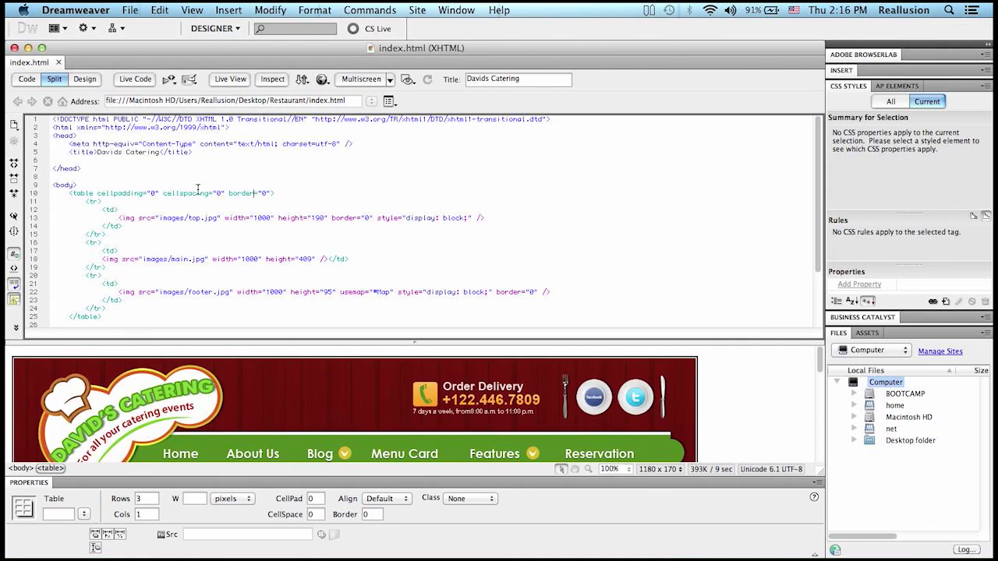
Paste the CrazyTalk player script on a new line after the </title> tag in index.html
{"action": "left_click_drag", "start_coordinate": [61, 136], "coordinate": [119, 170]}
{"action": "left_click", "coordinate": [119, 170]}
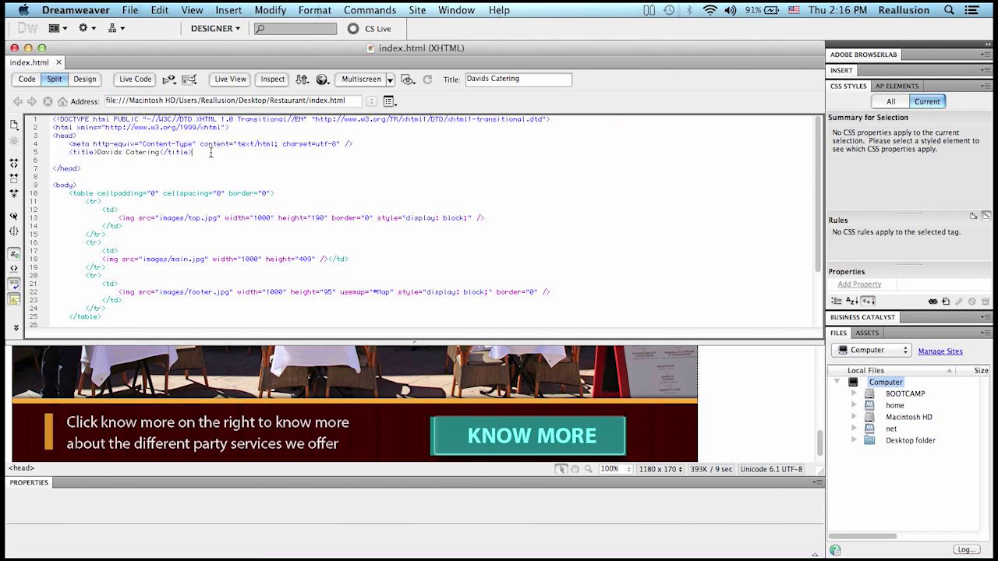
{"action": "key", "text": "Return"}
{"action": "key", "text": "Return"}
{"action": "key", "text": "Return"}
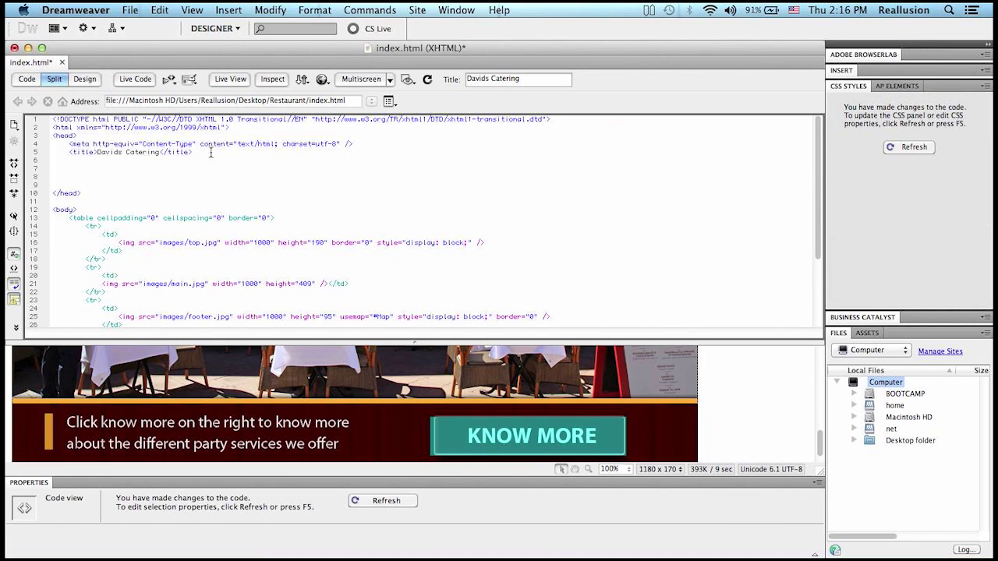
{"action": "key", "text": "super+v"}
Inspect the player, project and idle motion URLs on lines 15–20 of the pasted script
{"action": "left_click_drag", "start_coordinate": [192, 182], "coordinate": [466, 182]}
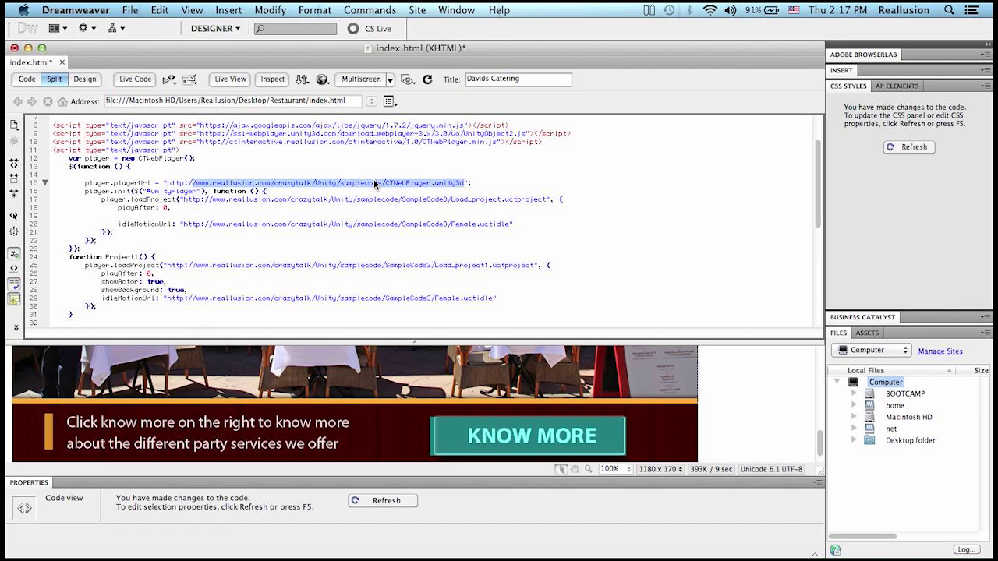
{"action": "left_click", "coordinate": [303, 211]}
{"action": "left_click_drag", "start_coordinate": [280, 203], "coordinate": [366, 202]}
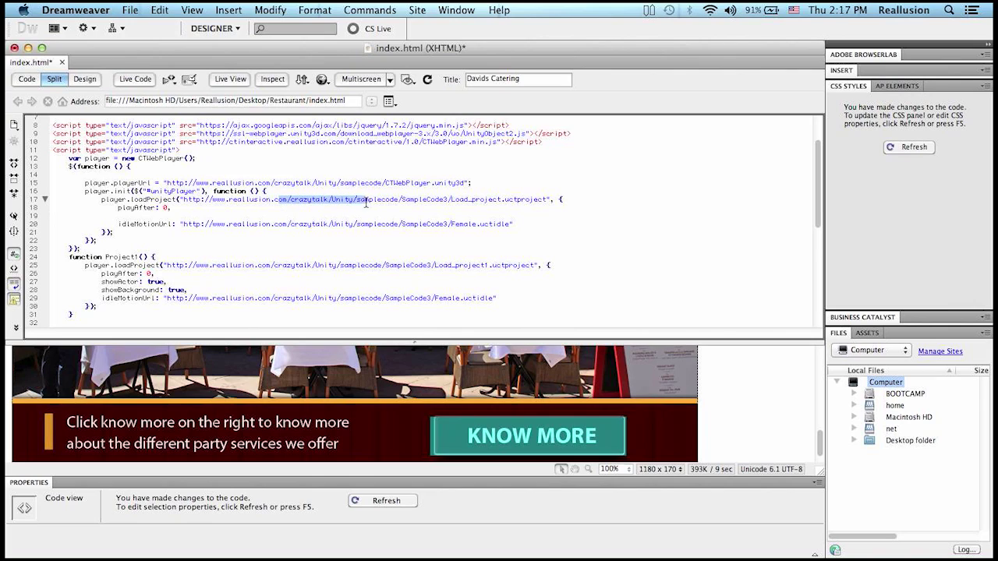
{"action": "left_click_drag", "start_coordinate": [290, 231], "coordinate": [367, 227]}
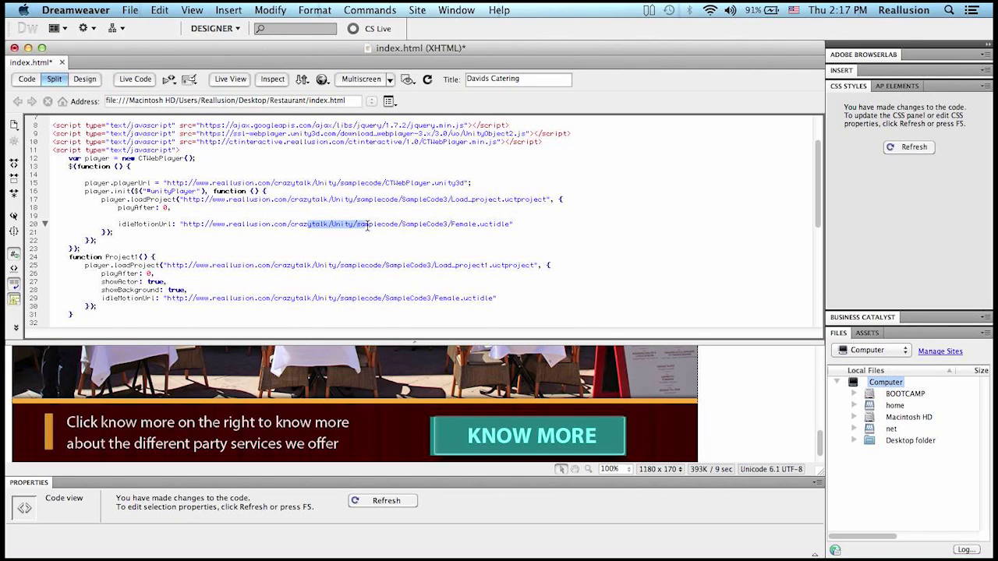
{"action": "left_click", "coordinate": [364, 225]}
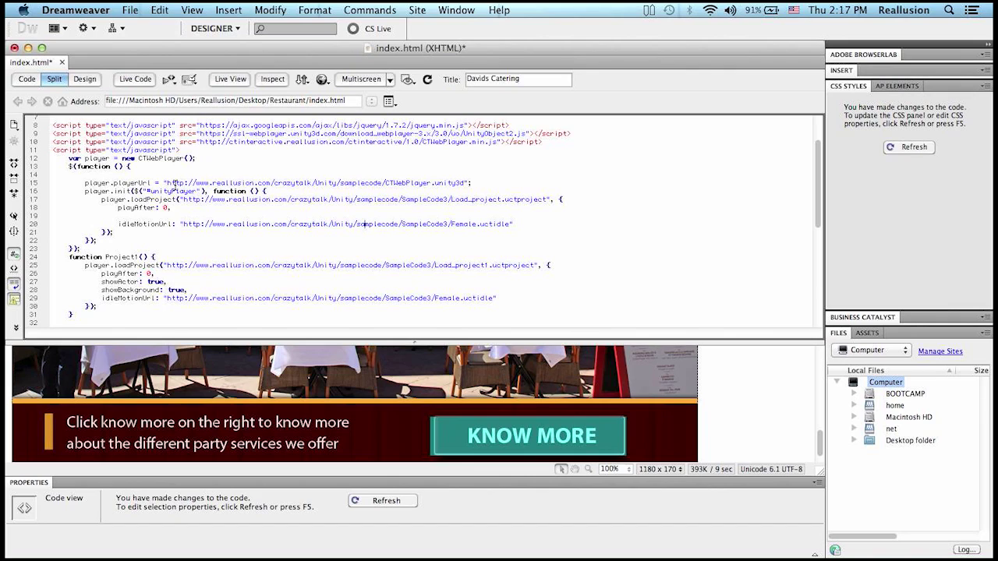
{"action": "left_click_drag", "start_coordinate": [166, 182], "coordinate": [466, 182]}
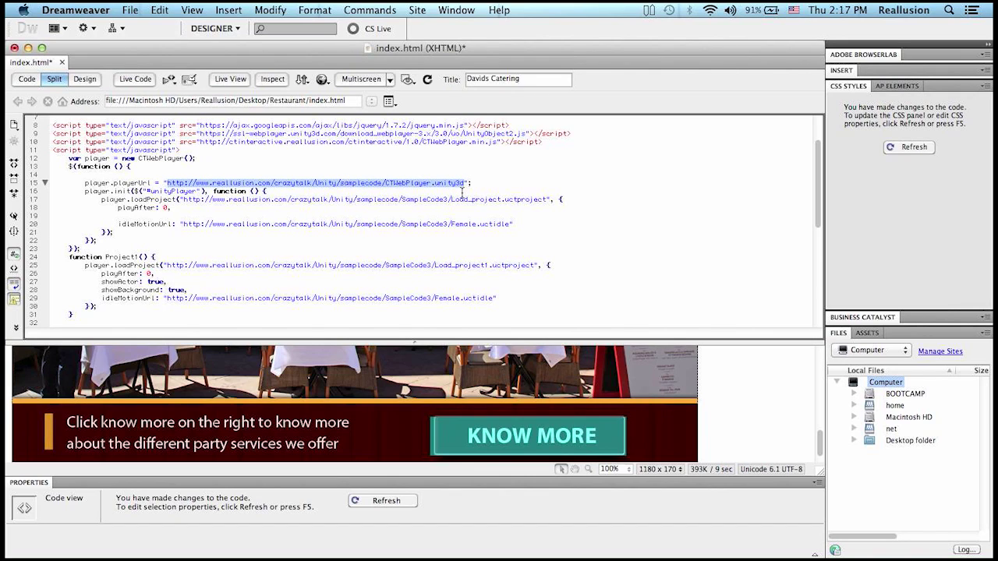
View the local Davids Catering page, then go back from Loading Projects to the sample codes page
{"action": "left_click", "coordinate": [446, 555]}
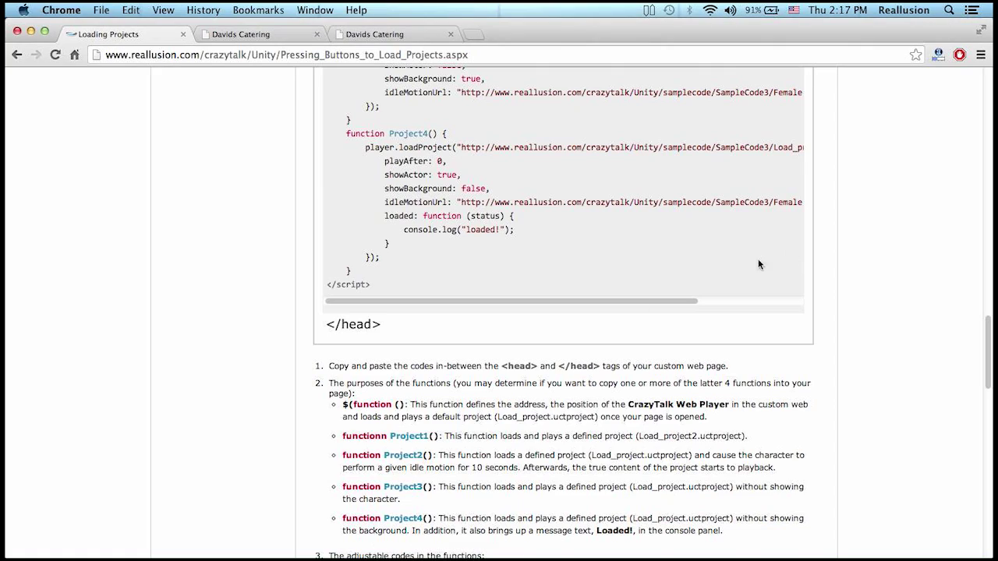
{"action": "scroll", "coordinate": [858, 240], "scroll_direction": "up", "scroll_amount": 15}
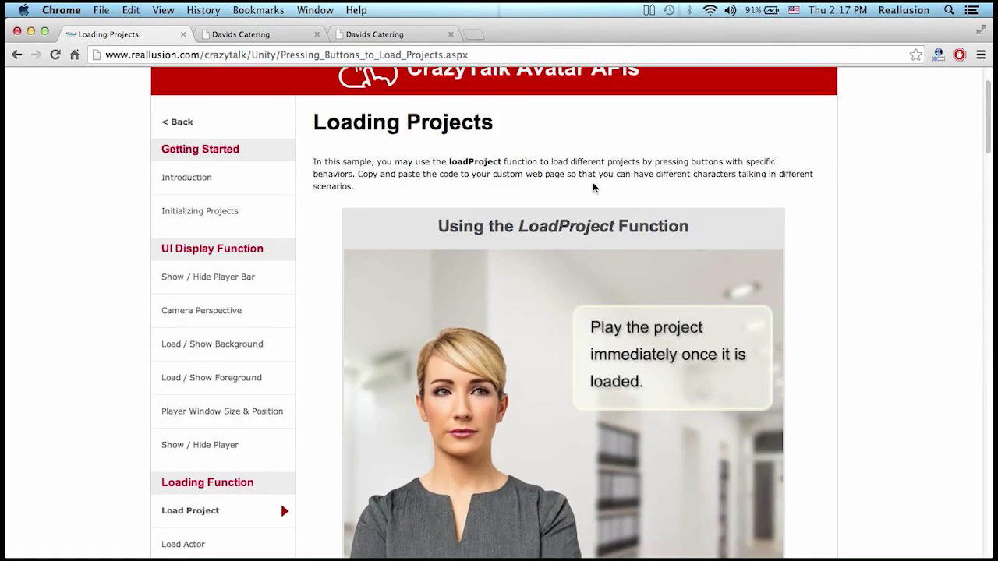
{"action": "left_click", "coordinate": [337, 36]}
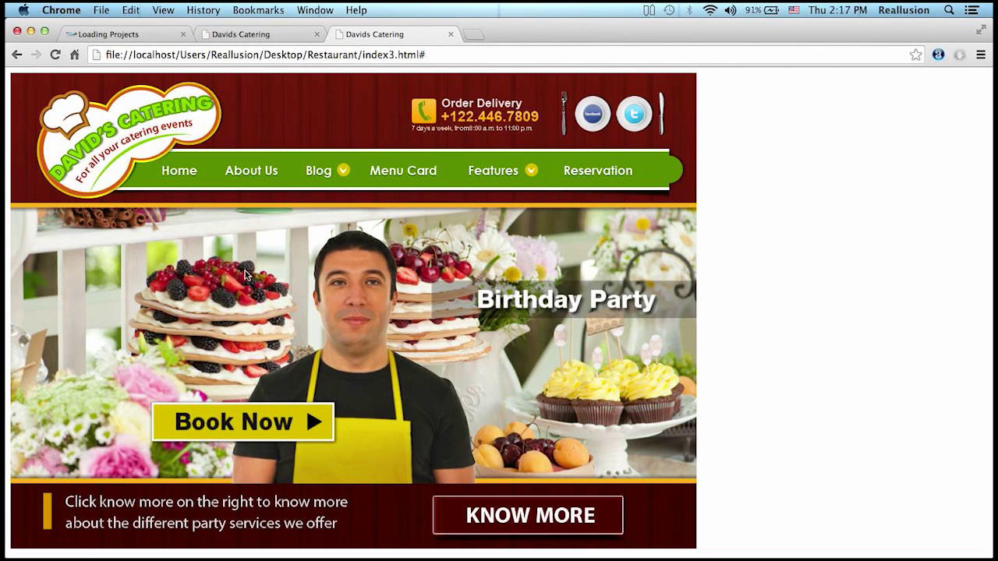
{"action": "left_click", "coordinate": [156, 38]}
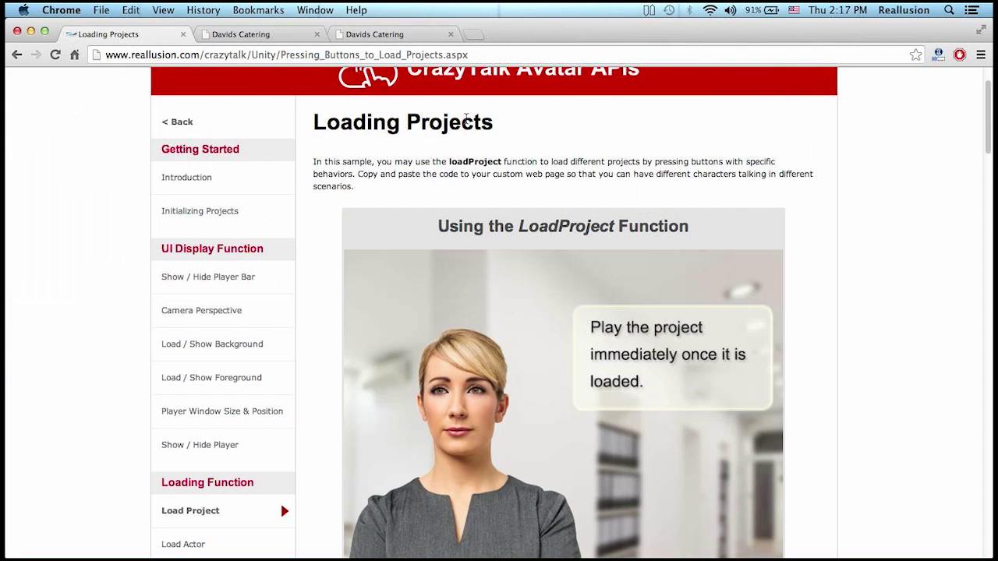
{"action": "scroll", "coordinate": [853, 207], "scroll_direction": "up", "scroll_amount": 2}
{"action": "left_click", "coordinate": [16, 54]}
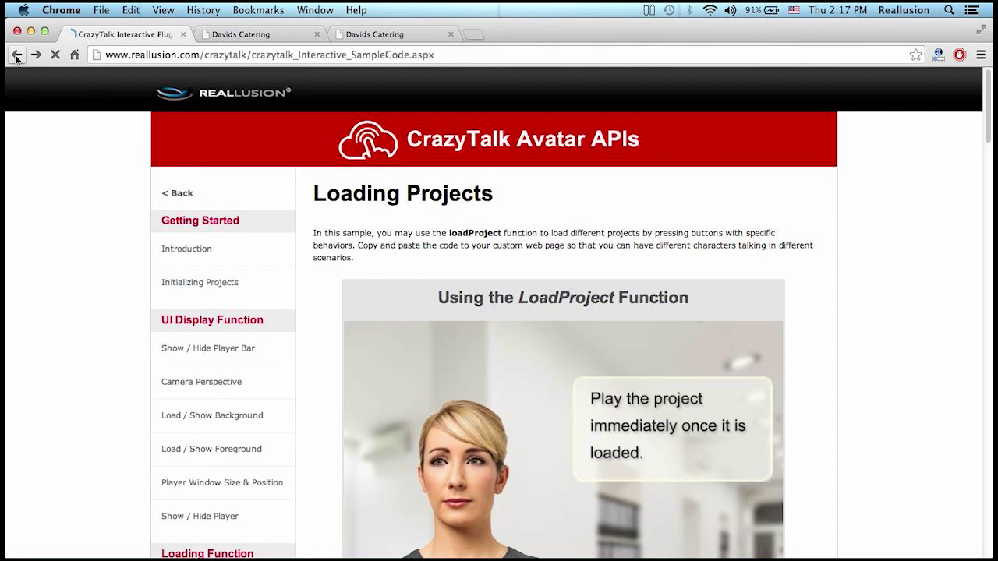